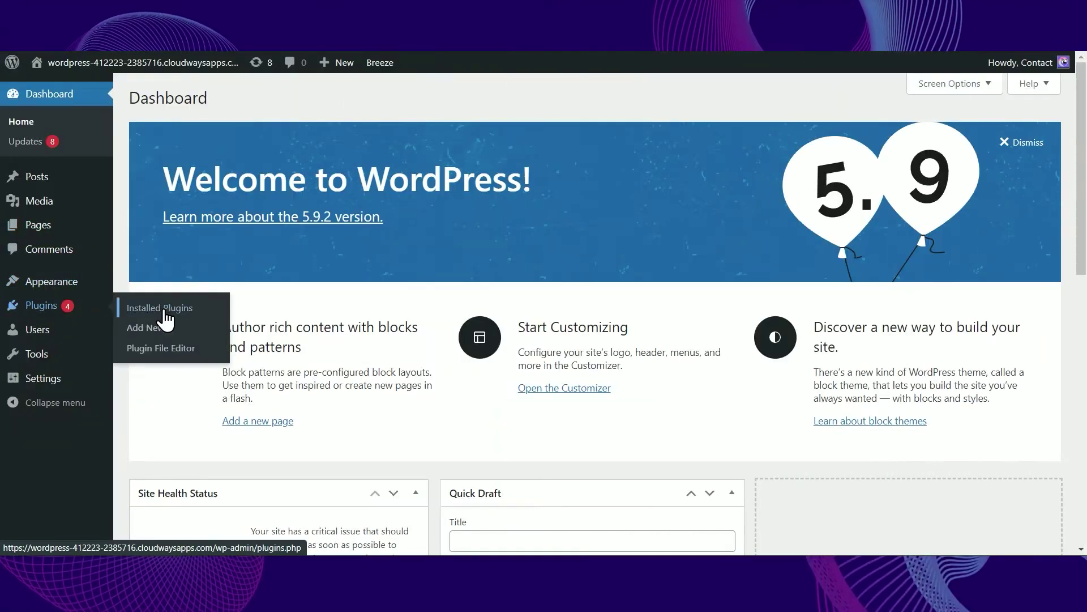
Activate the Folders plugin by Premio from the Add New plugins page
click(149, 327)
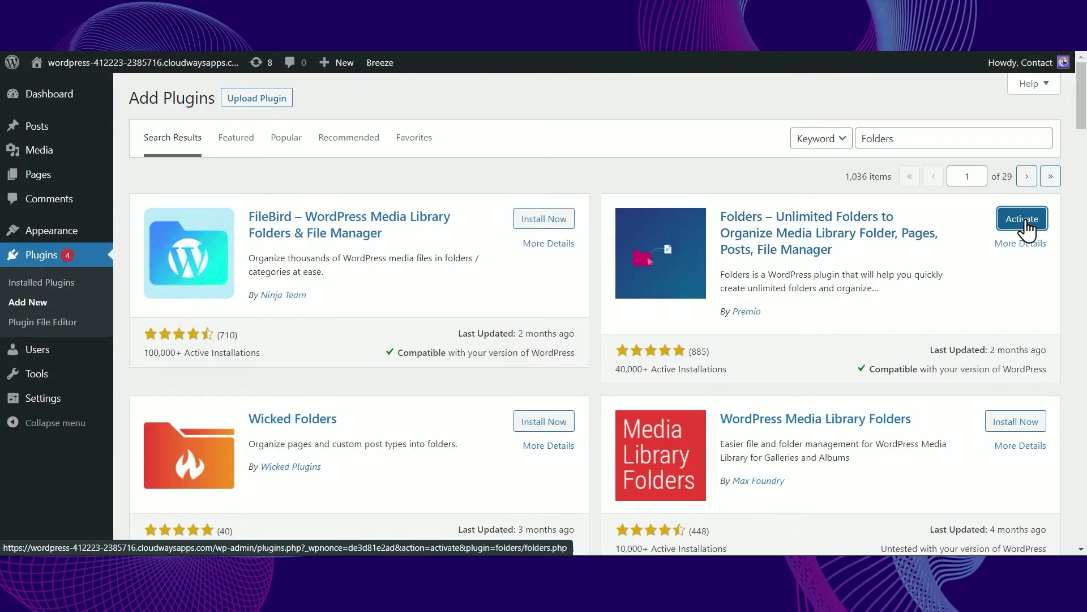
click(1025, 219)
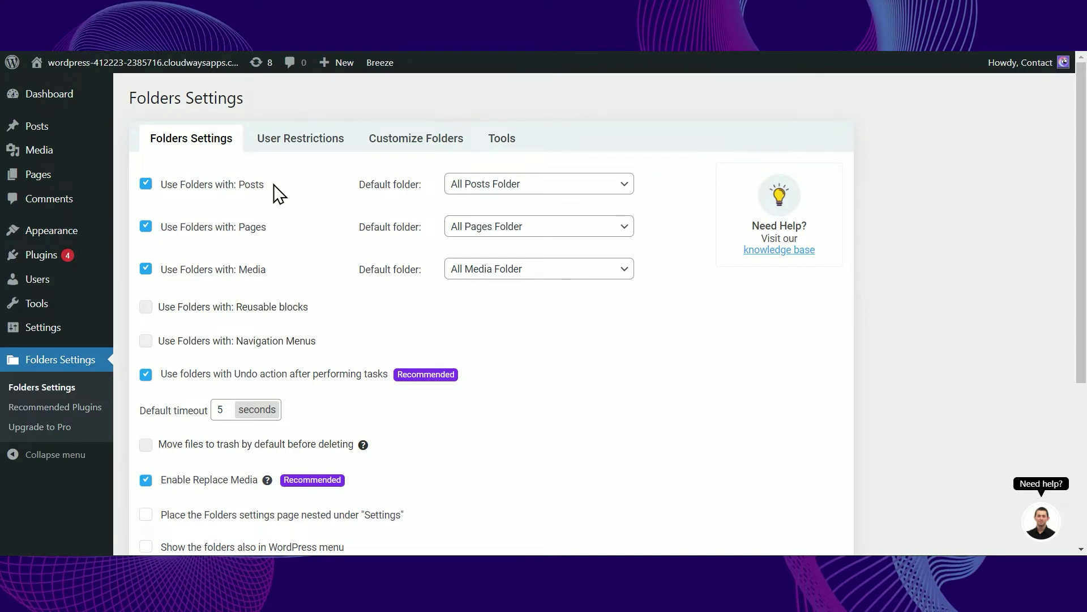
Make all five Folders colours pink, keep Arial and Medium, save, and begin a media folder
click(471, 145)
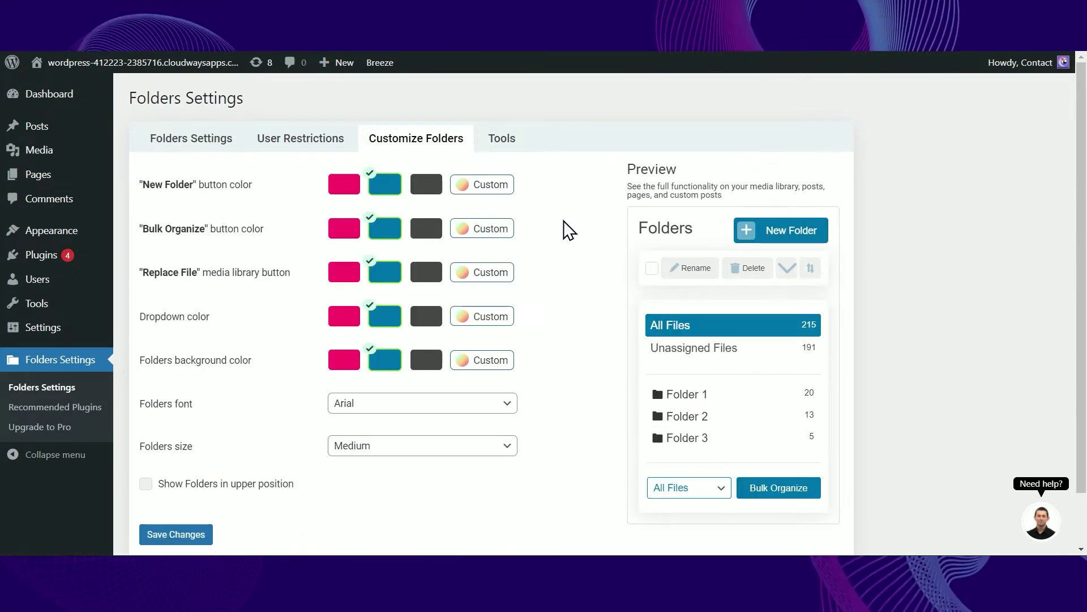
click(342, 187)
click(344, 229)
click(344, 274)
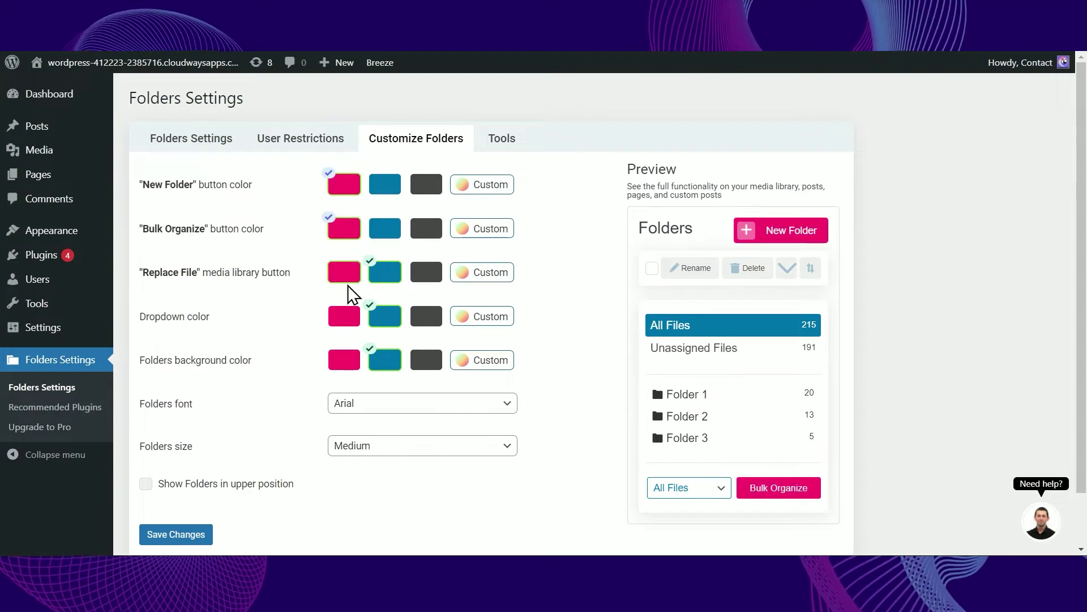
click(345, 316)
click(346, 362)
click(377, 406)
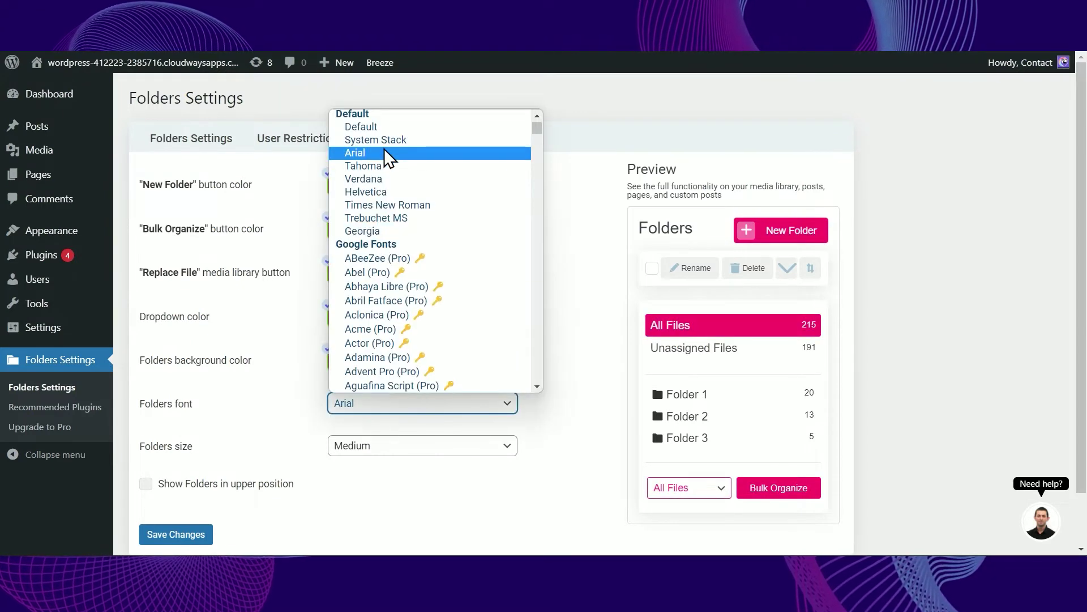
click(384, 152)
click(485, 450)
click(460, 479)
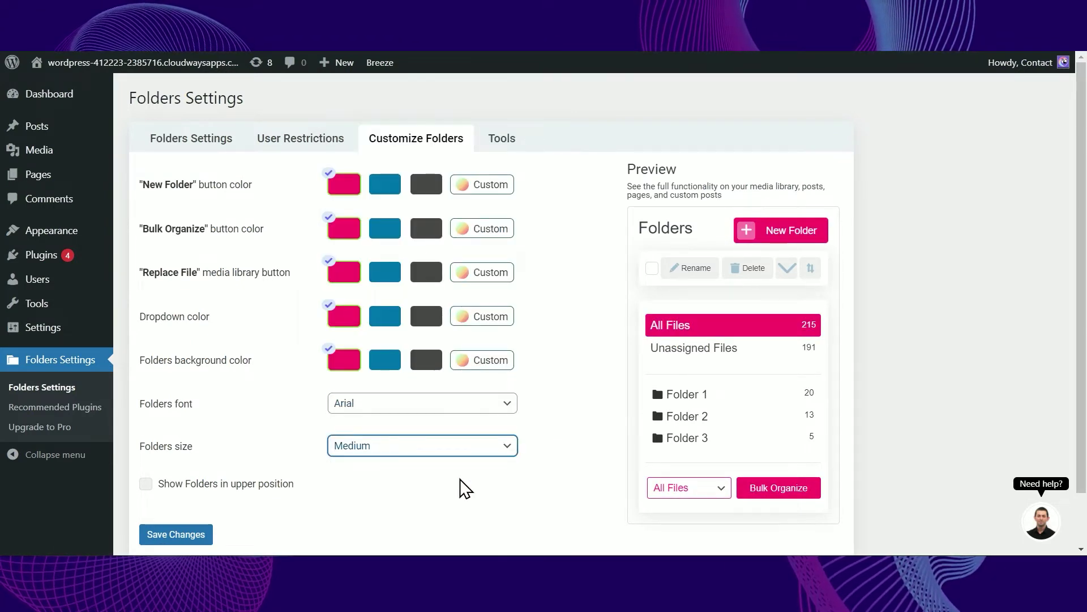
click(177, 536)
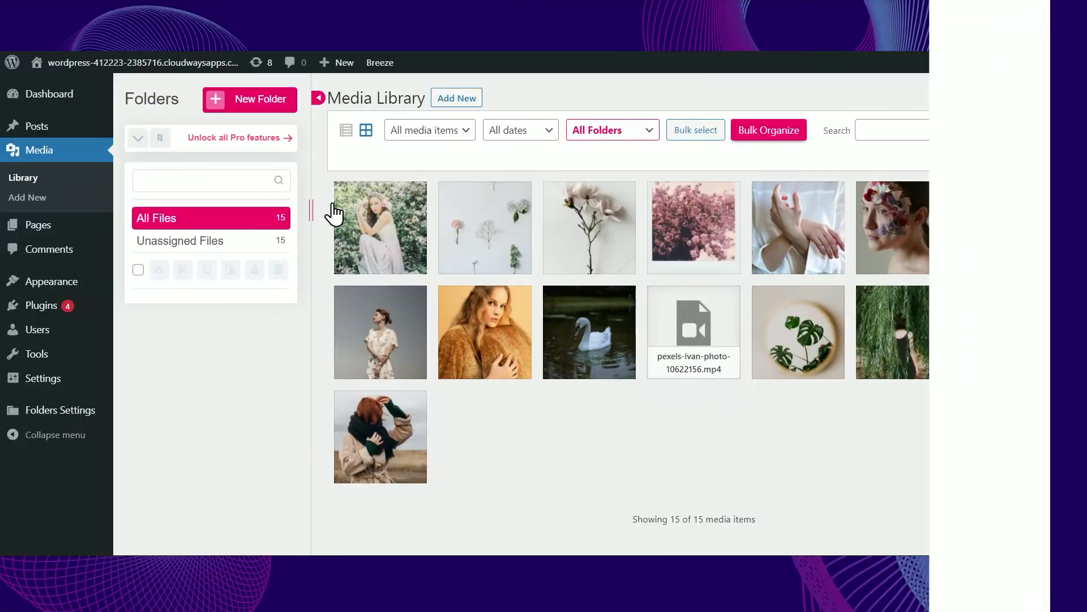
click(248, 106)
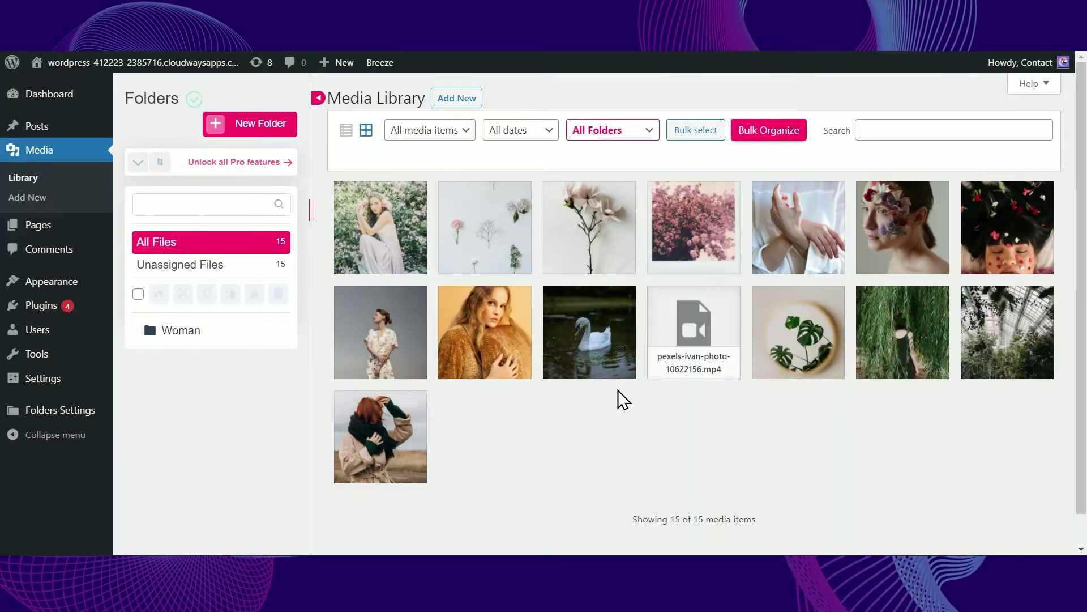
Create a second media folder named Plants next to Woman
click(254, 108)
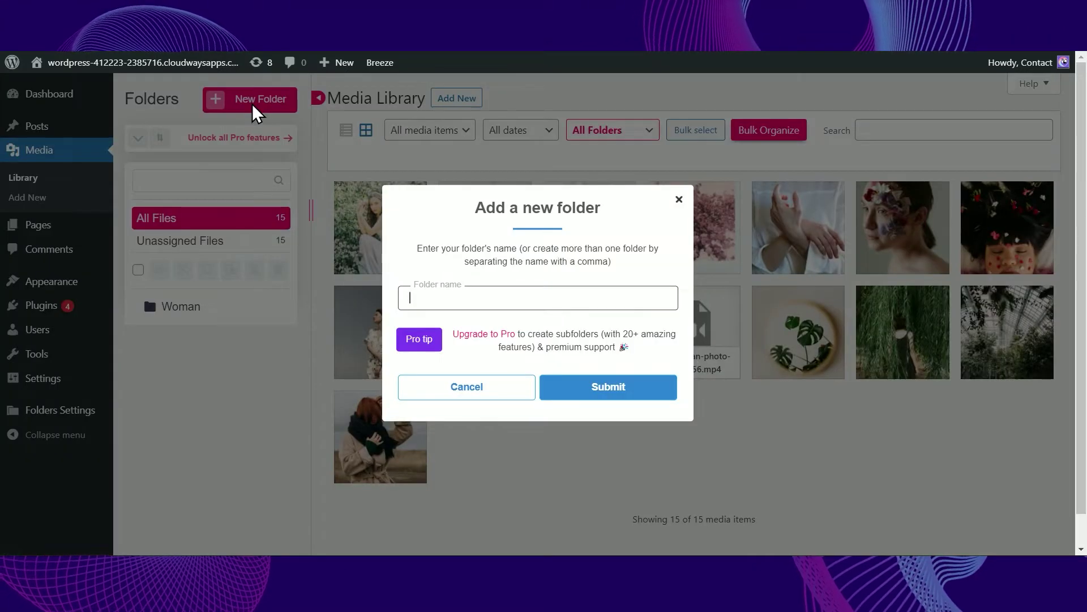
text(Plants)
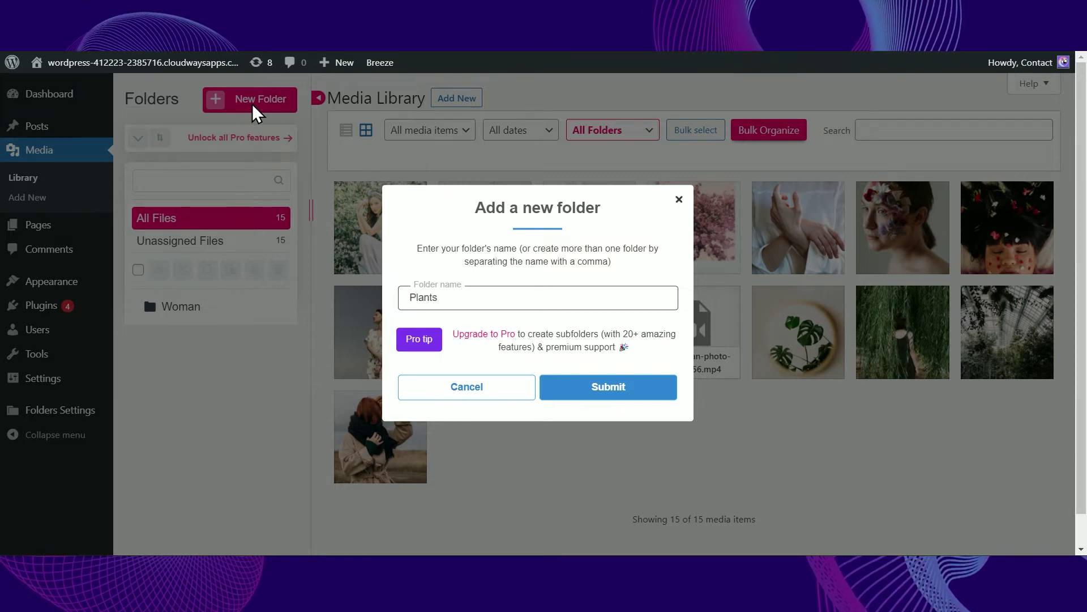
click(589, 395)
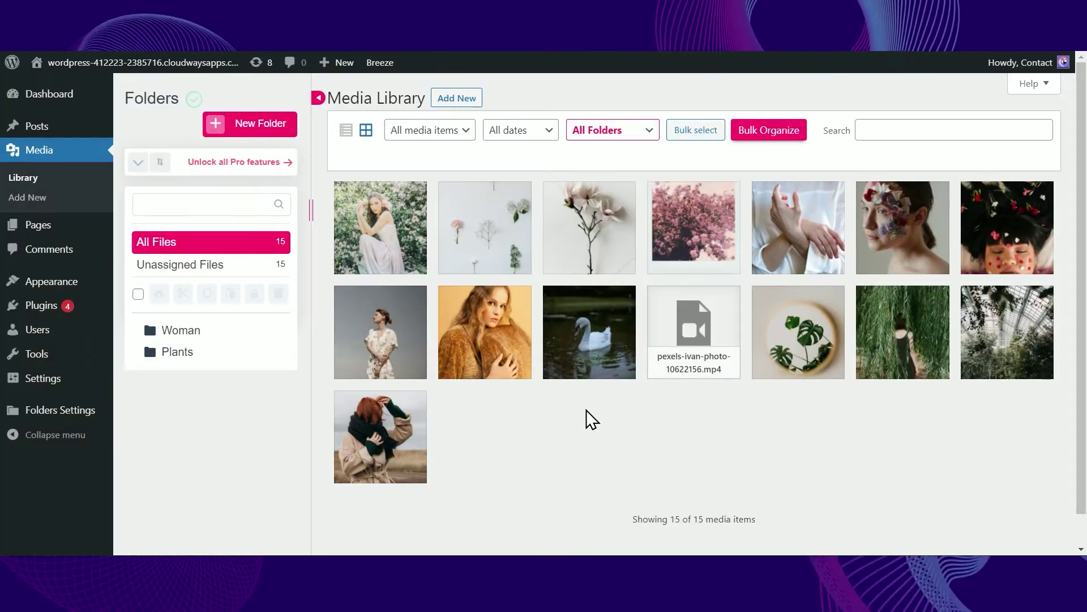
Select the six plant photos and drag them into the Plants folder
click(686, 136)
click(484, 252)
click(603, 248)
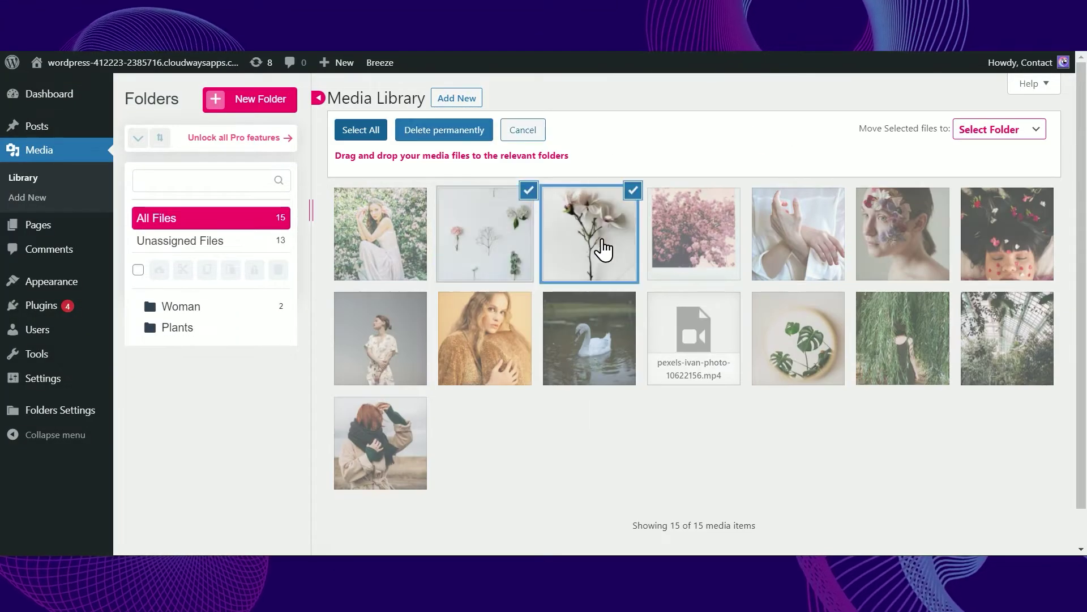
click(785, 348)
click(732, 247)
click(931, 350)
click(991, 350)
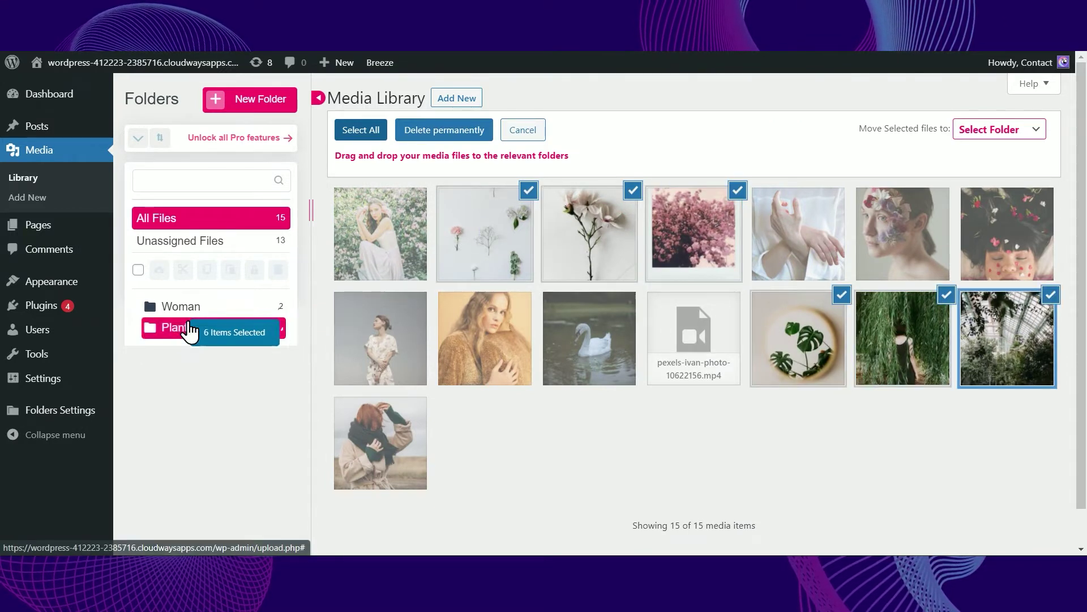
drag(481, 232, 183, 333)
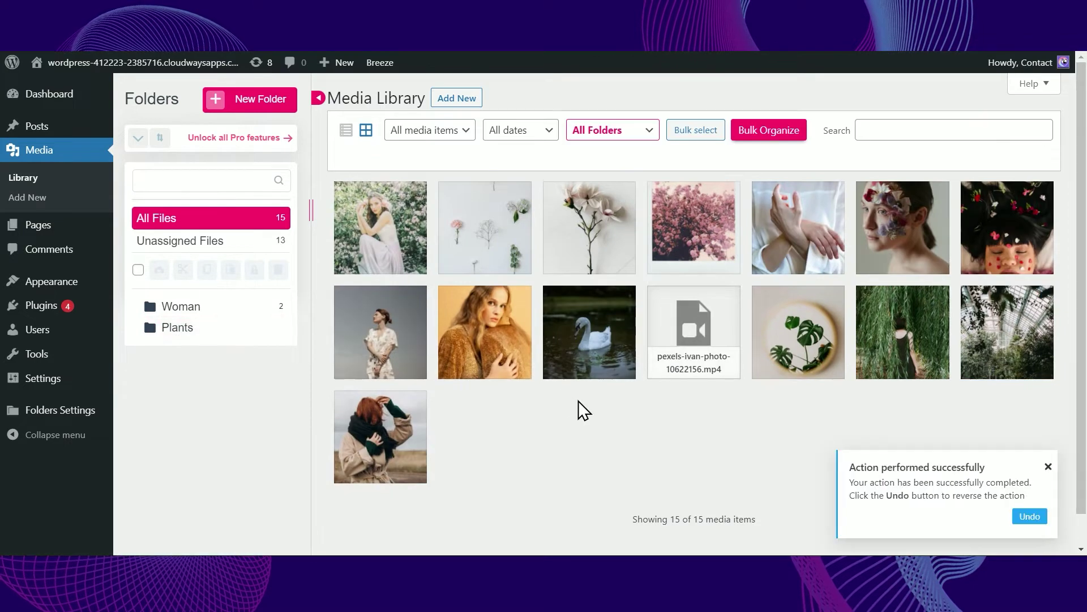
Filter to Unassigned files and move four portraits into the Woman folder
click(646, 142)
click(635, 162)
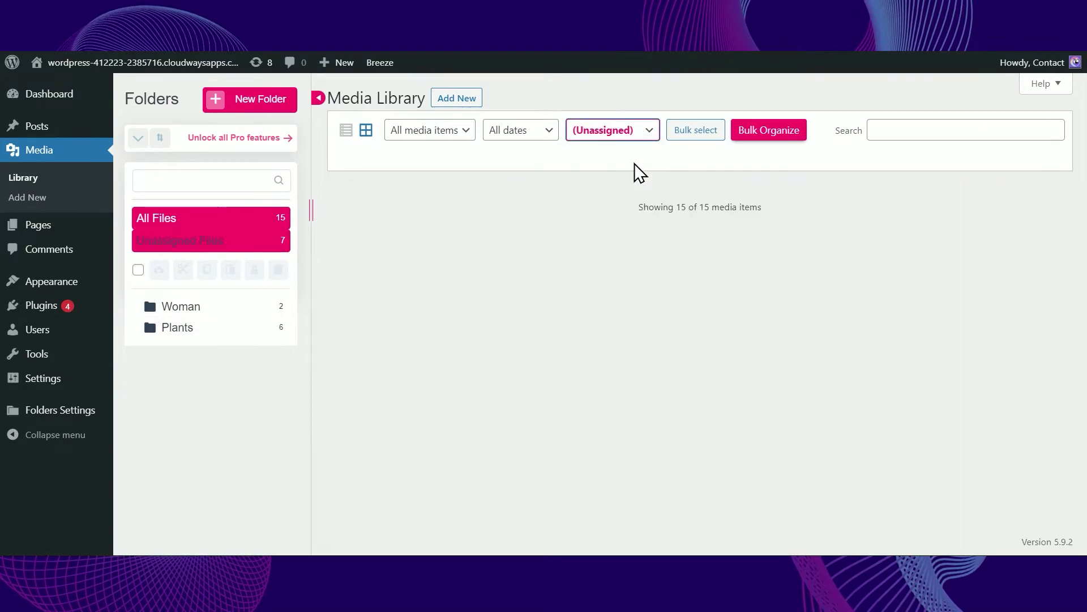
click(693, 131)
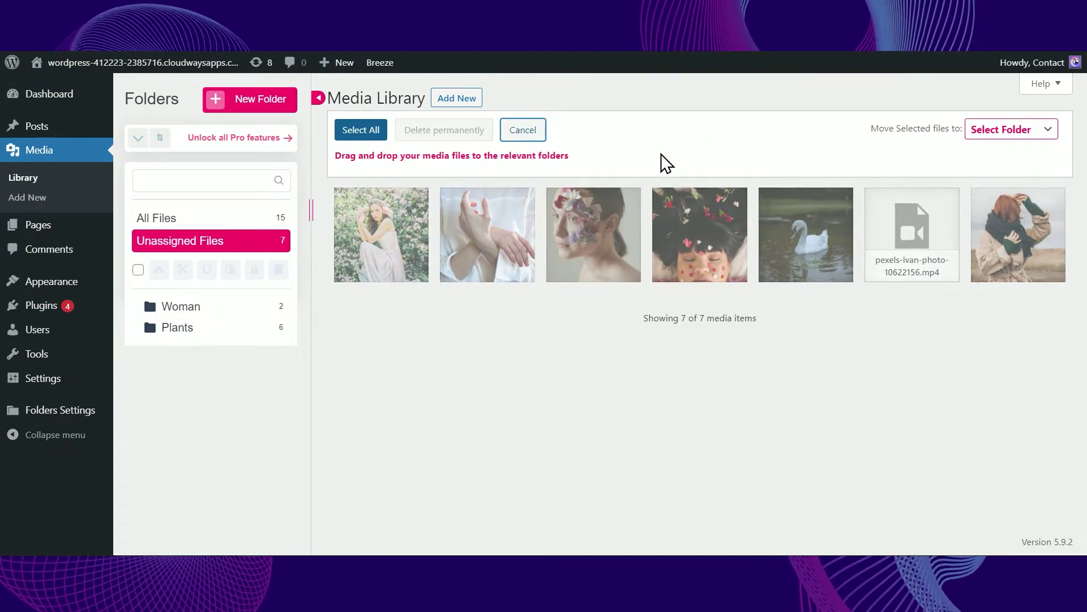
click(374, 276)
click(609, 272)
click(727, 266)
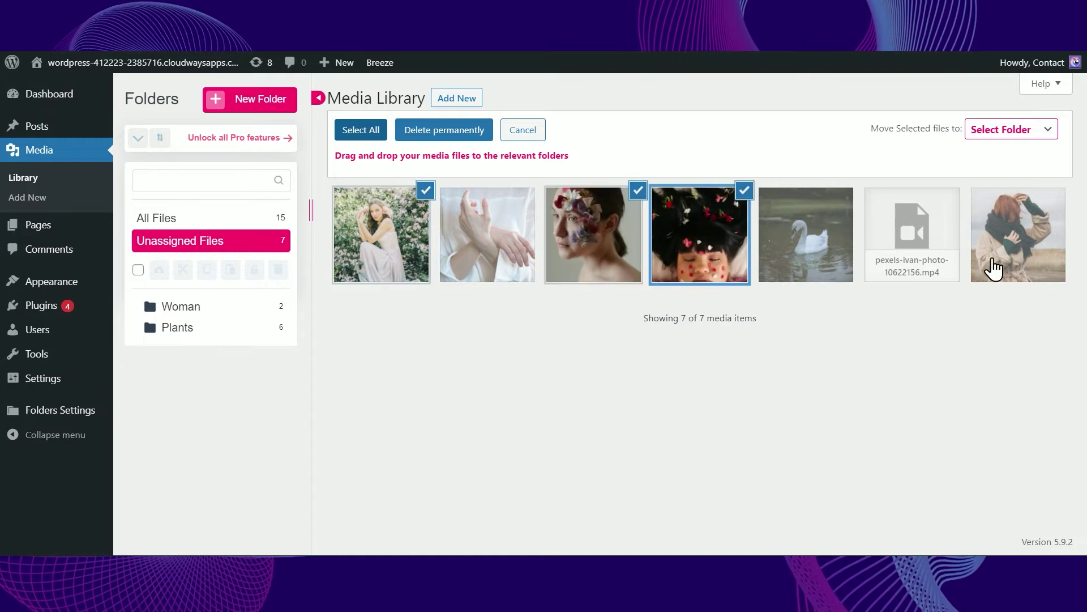
click(1018, 266)
click(1011, 129)
click(1007, 176)
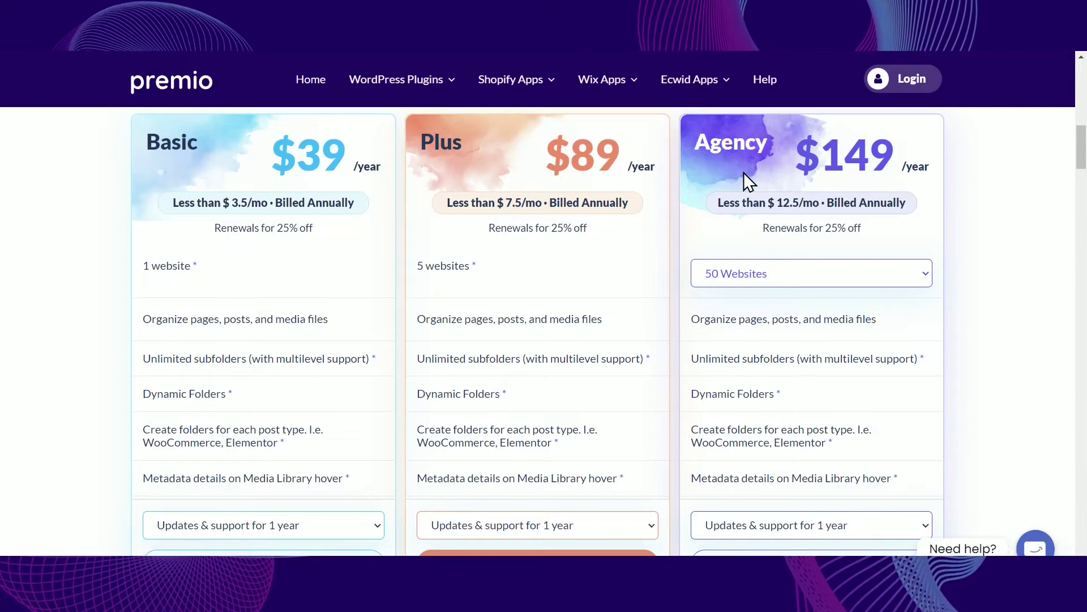
scroll(978, 283, down, 3)
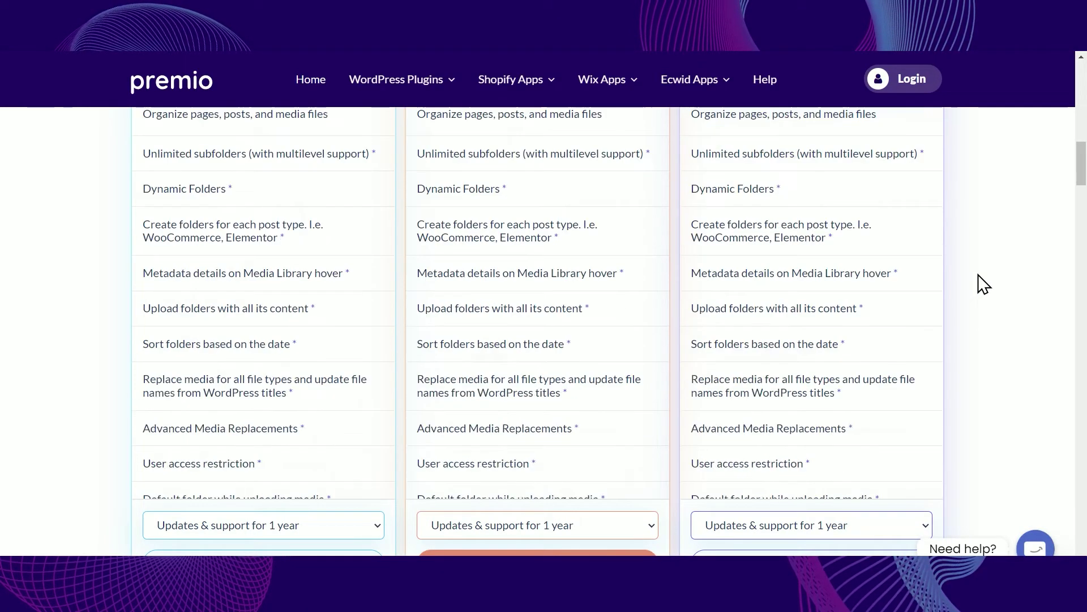
scroll(978, 284, down, 2)
scroll(978, 283, down, 2)
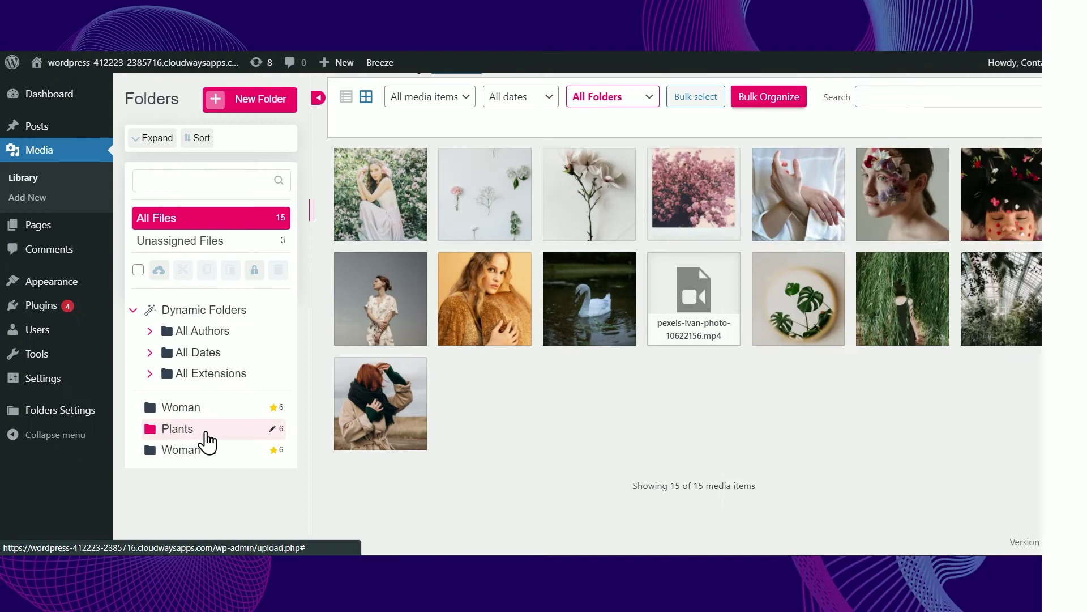
click(204, 428)
Add a Flowers sub-folder under Plants and star the Woman folder
right_click(205, 429)
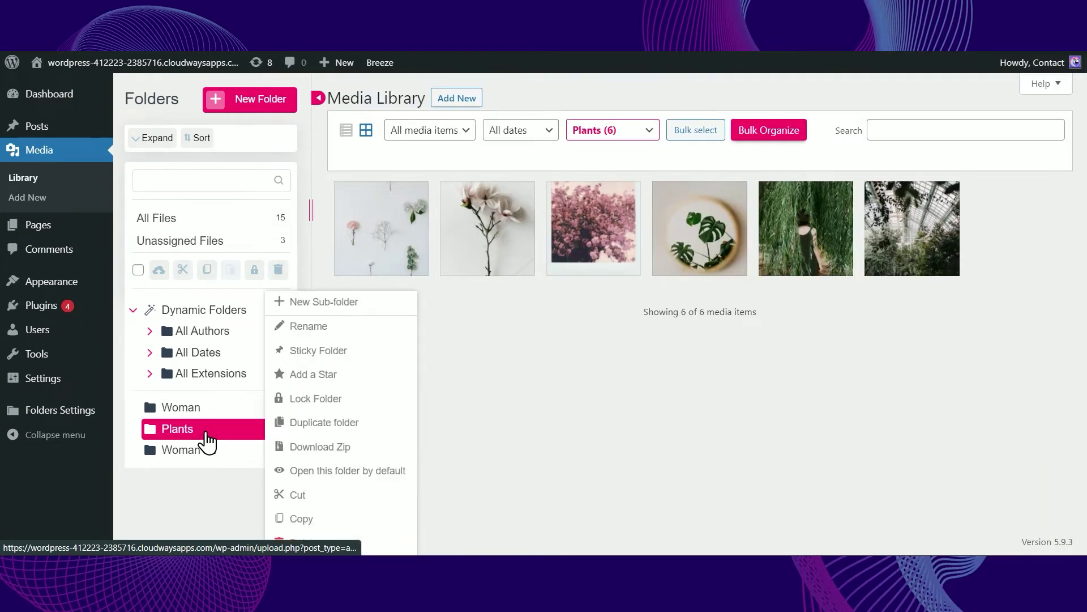
click(320, 304)
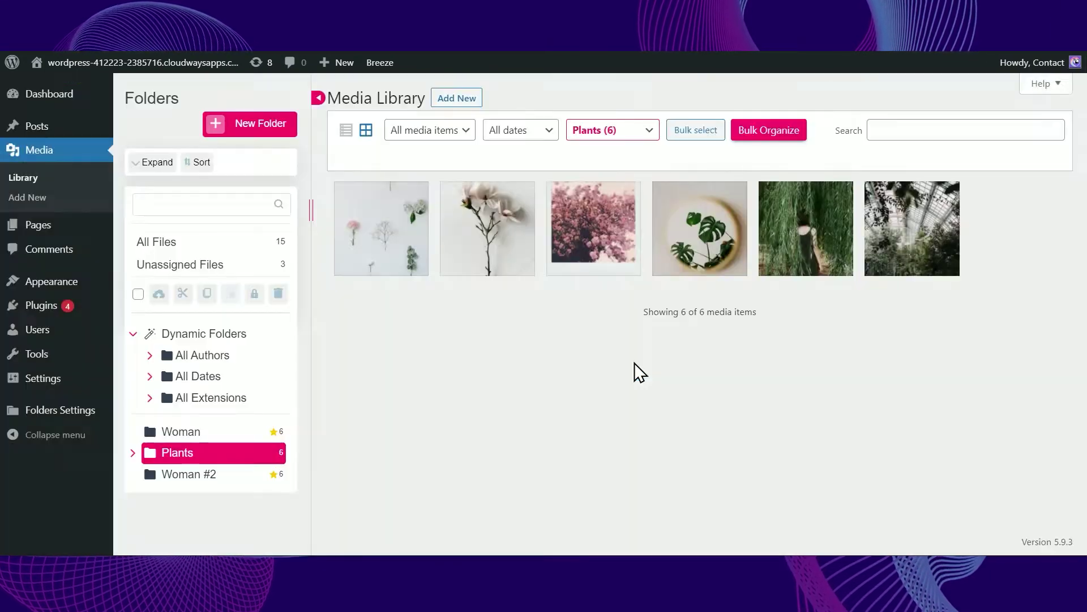
click(133, 453)
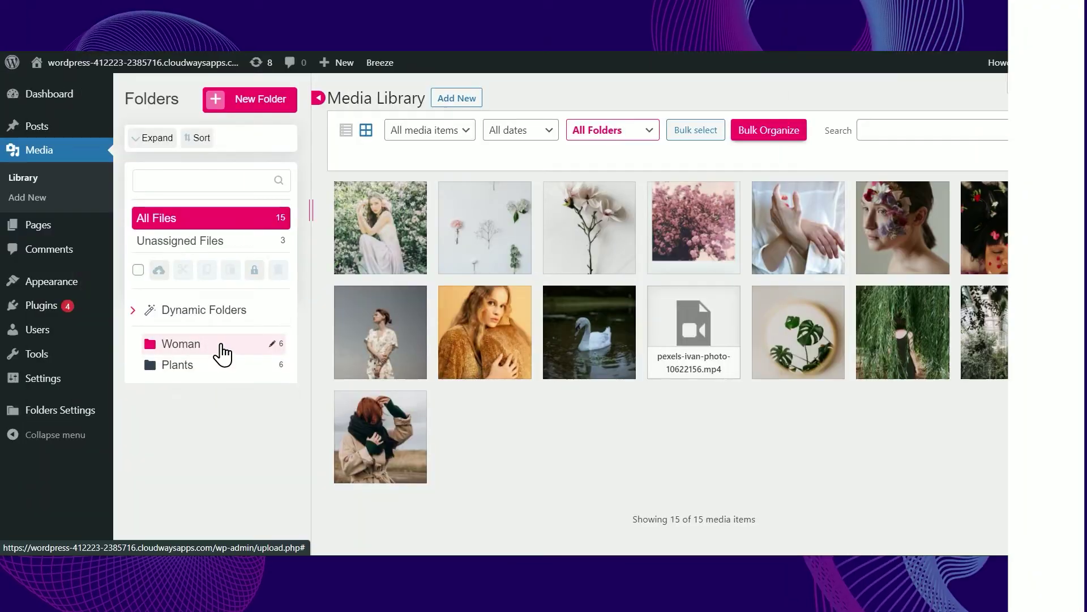
right_click(216, 352)
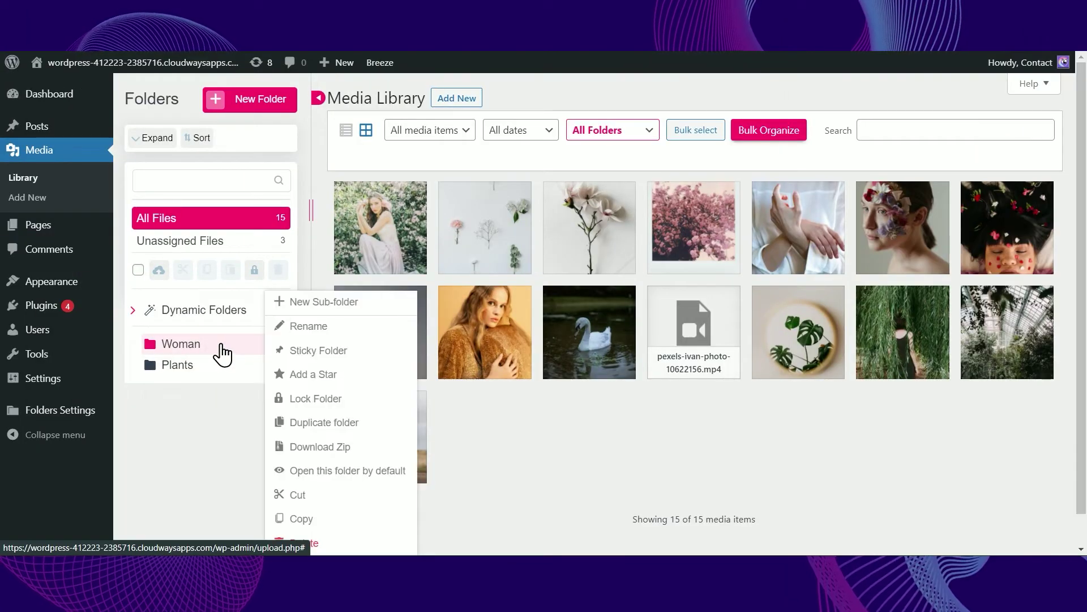
click(331, 364)
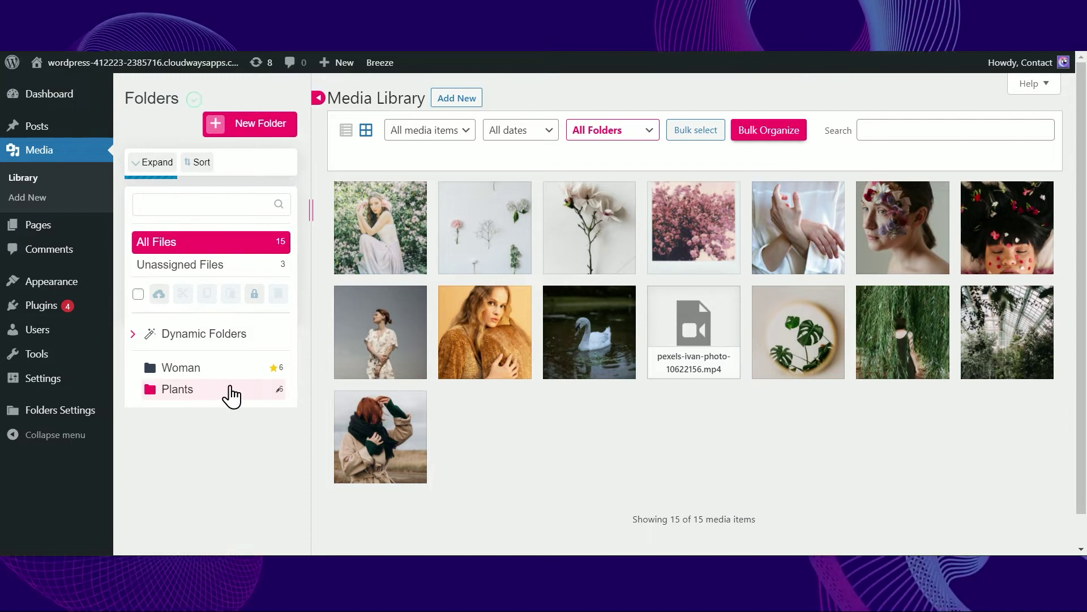
Make Plants a sticky folder and duplicate Woman as Woman #2
right_click(225, 395)
click(321, 353)
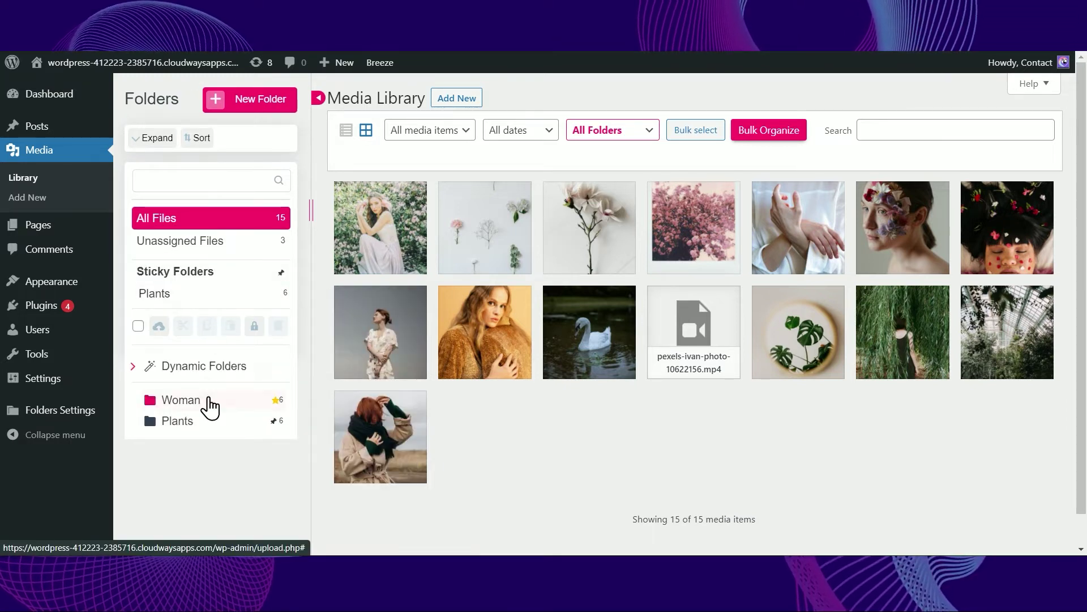
right_click(210, 406)
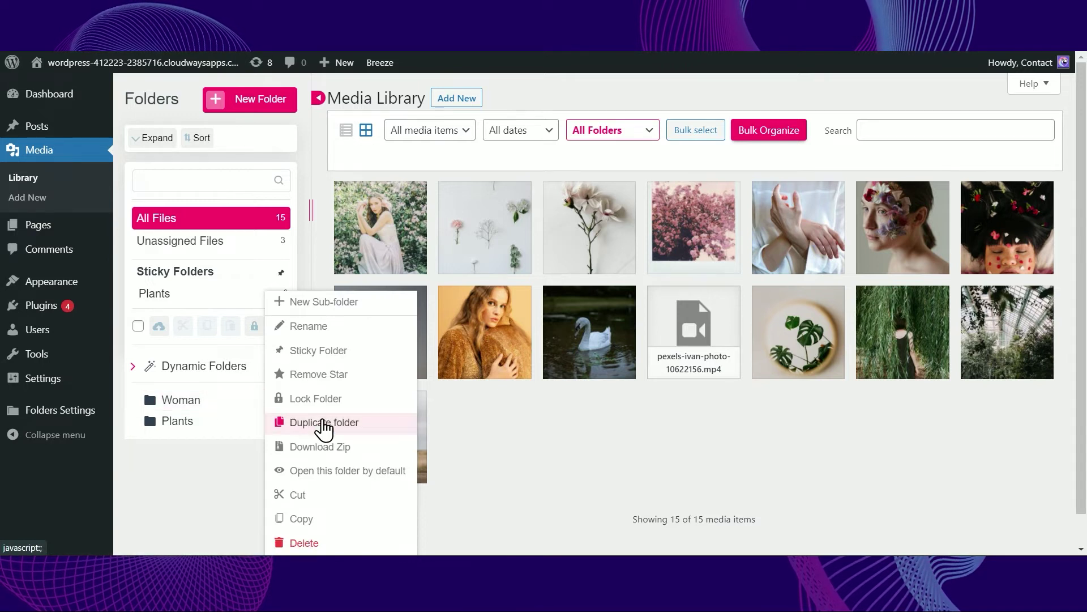
click(387, 423)
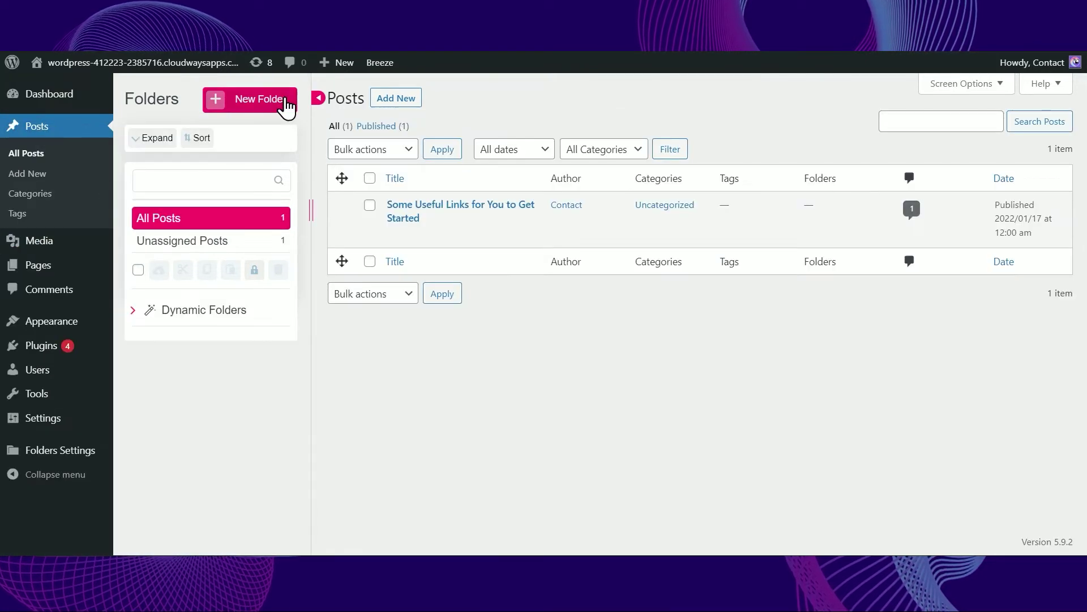
Create a Homepage posts folder and move 'Some Useful Links for You to Get Started' into it
click(286, 99)
text(Homepage)
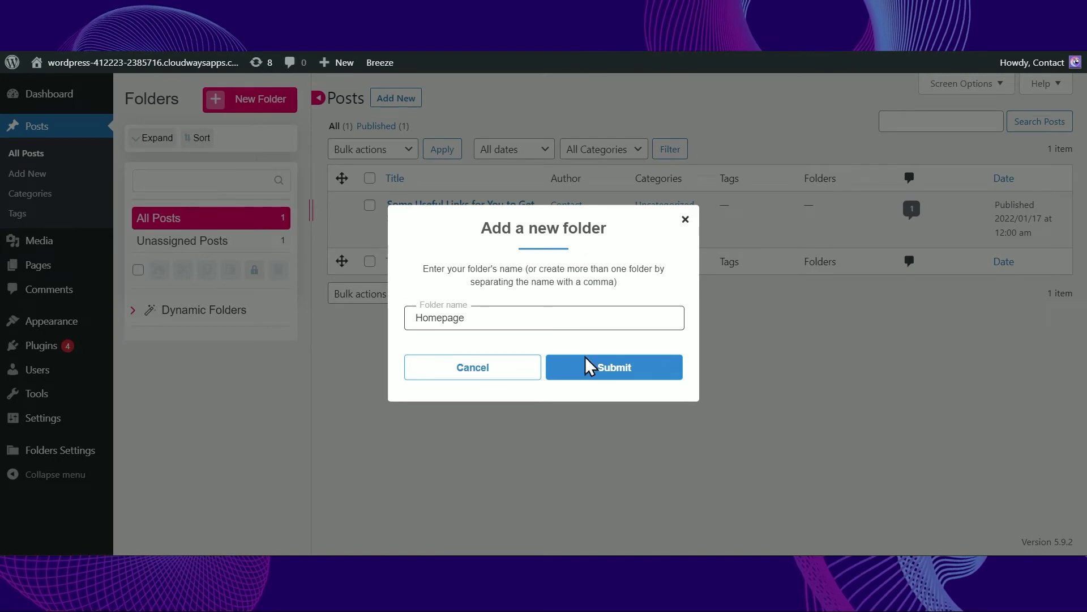
click(586, 365)
click(370, 178)
click(374, 293)
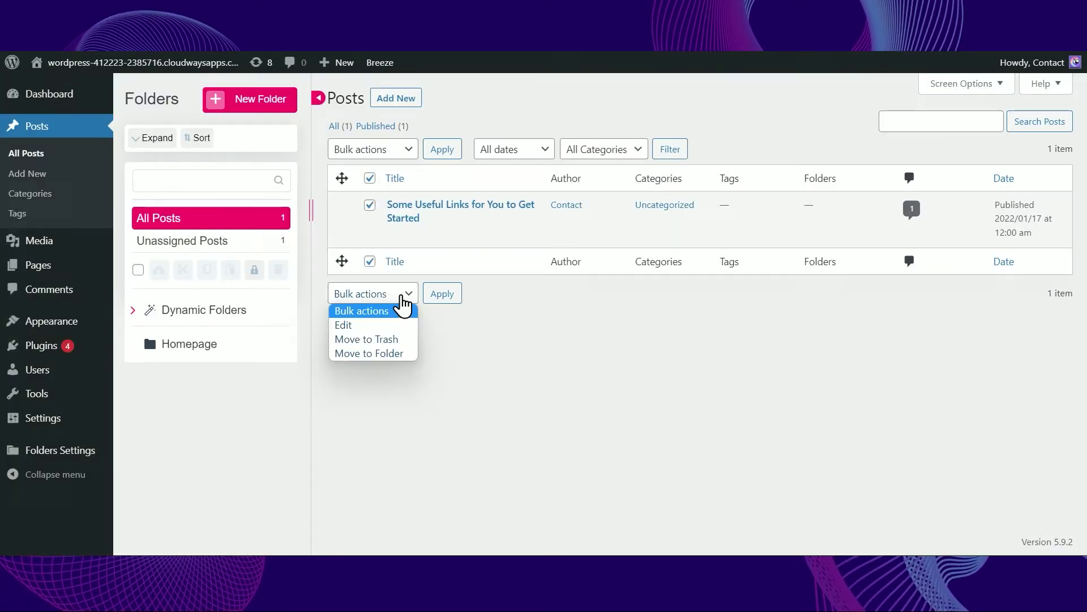
click(388, 354)
click(440, 297)
click(507, 299)
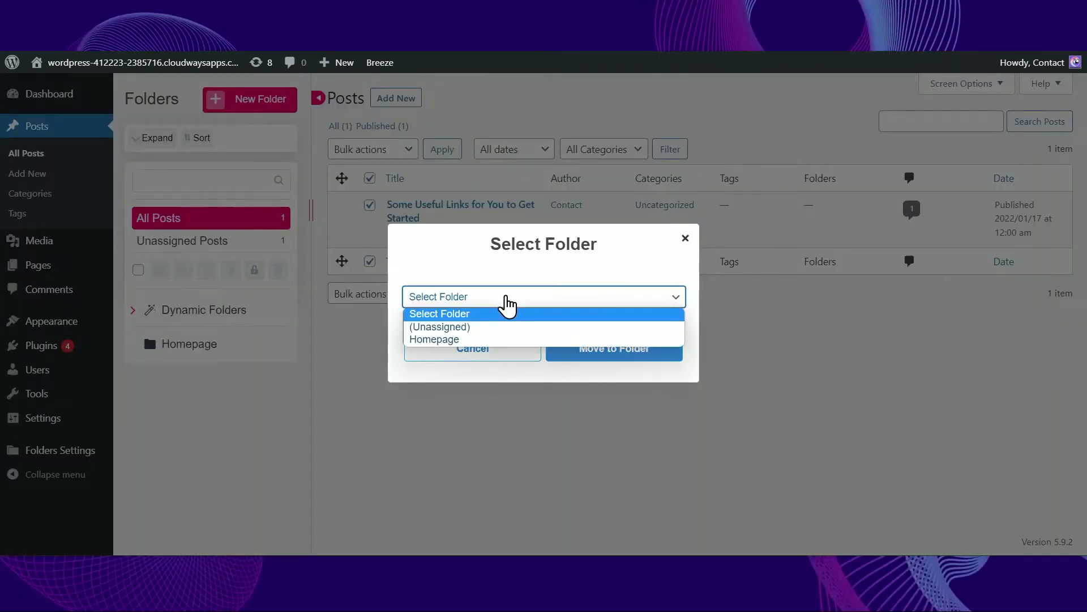
click(493, 339)
click(621, 358)
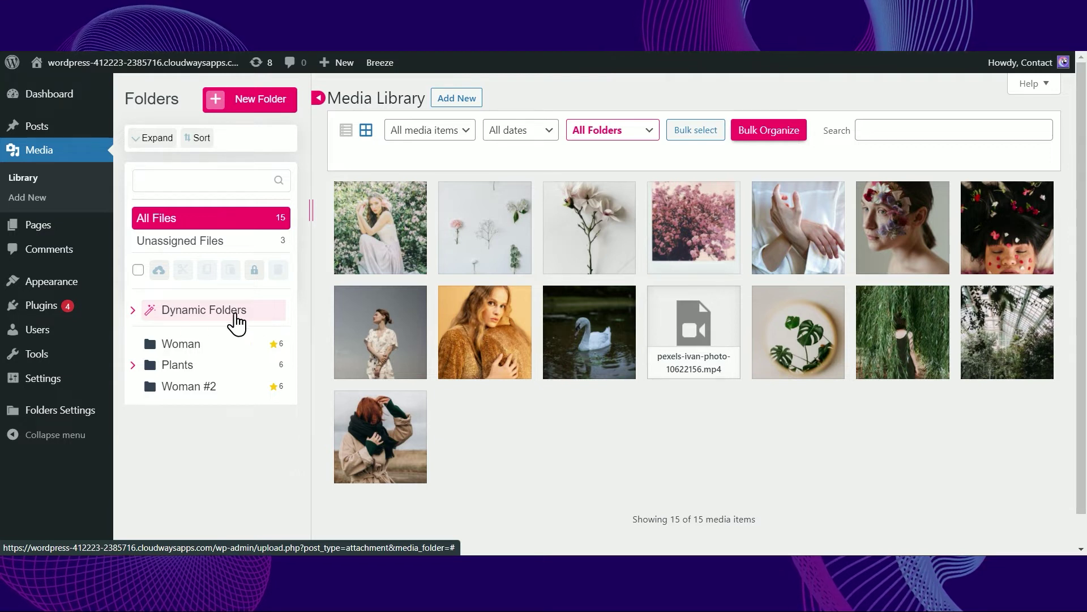
Expand Dynamic Folders and its All Authors, All Dates and All Extensions groups
click(134, 310)
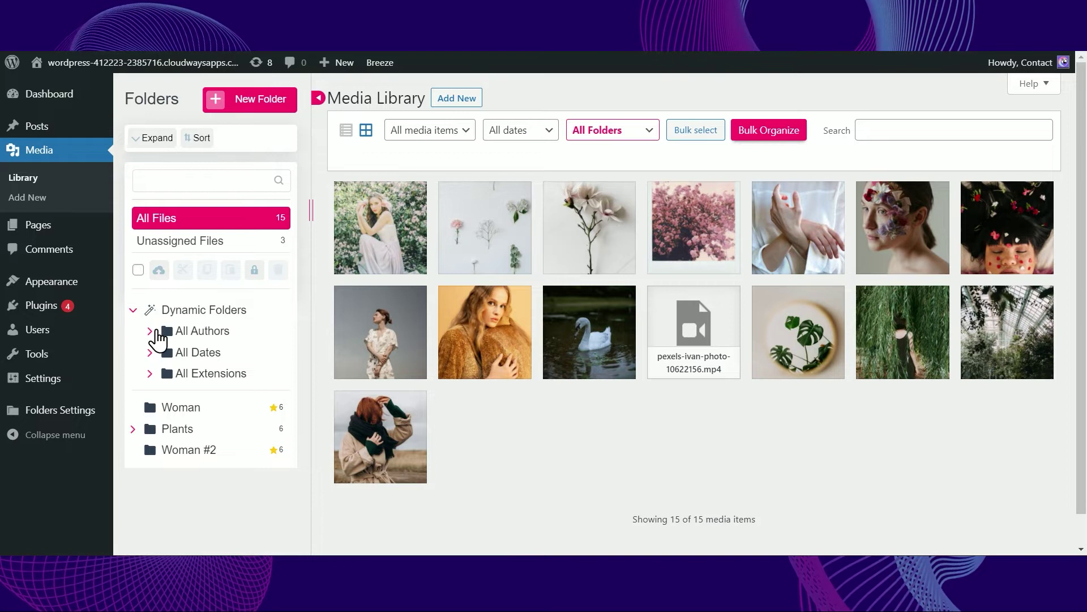
click(151, 331)
click(150, 374)
click(150, 416)
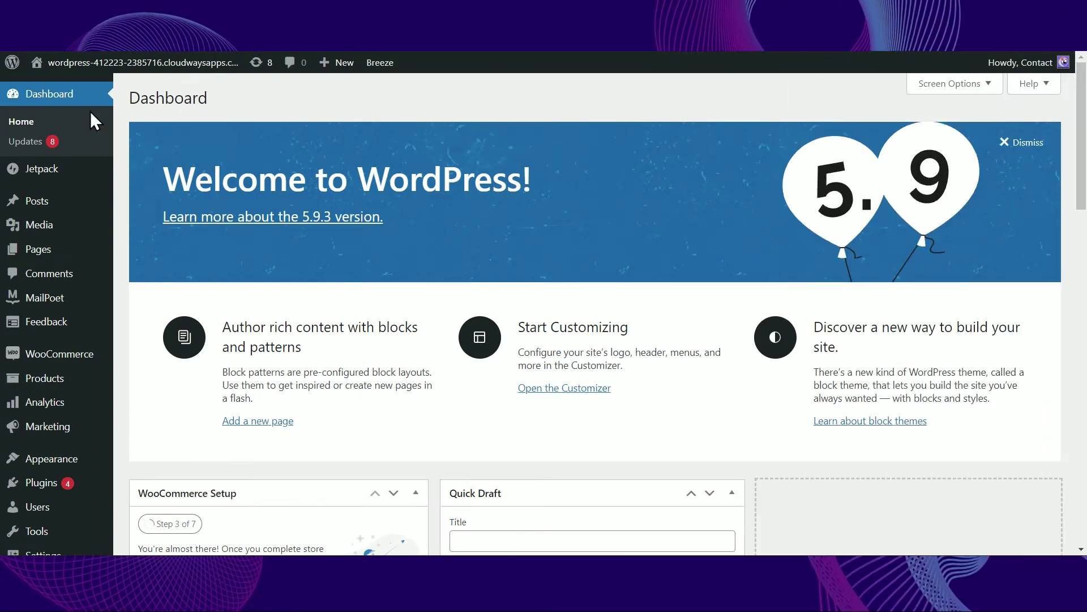
Go to the Products list and add a product folder named Shirts
click(66, 379)
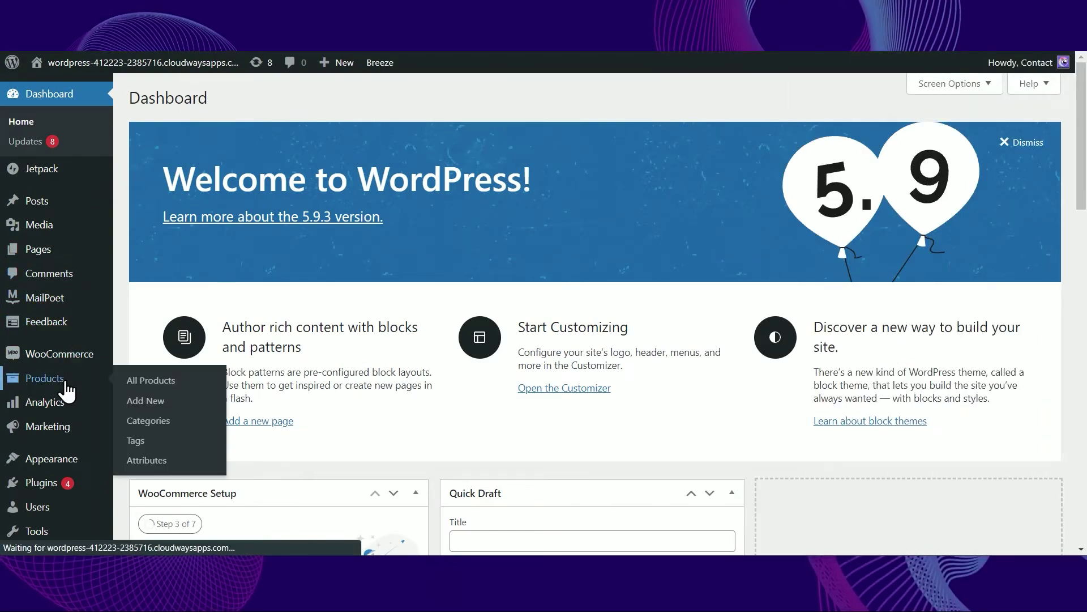
click(272, 98)
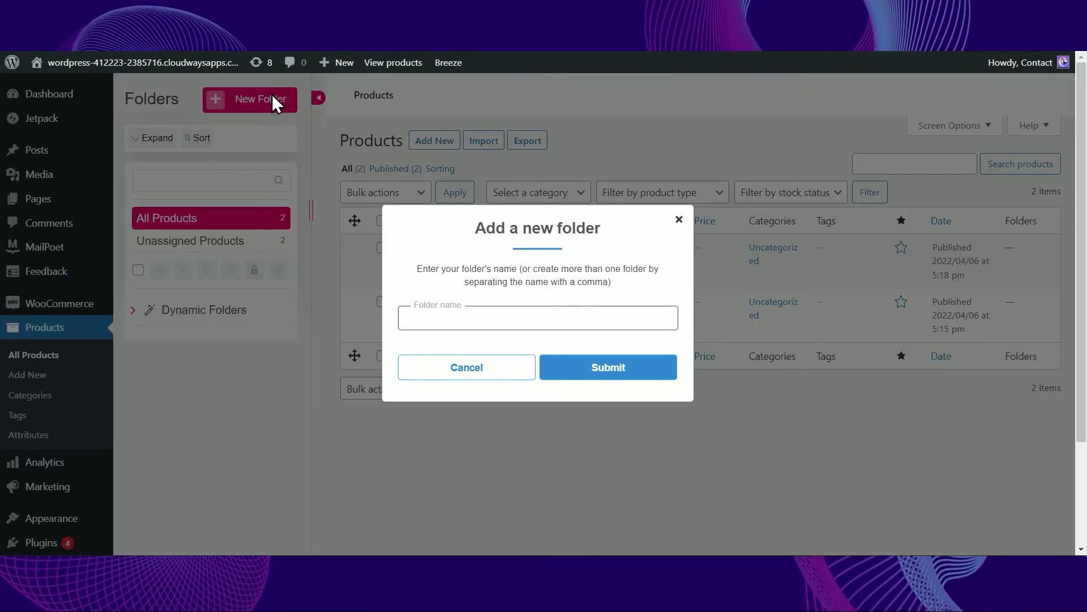
text(Shirts)
click(617, 371)
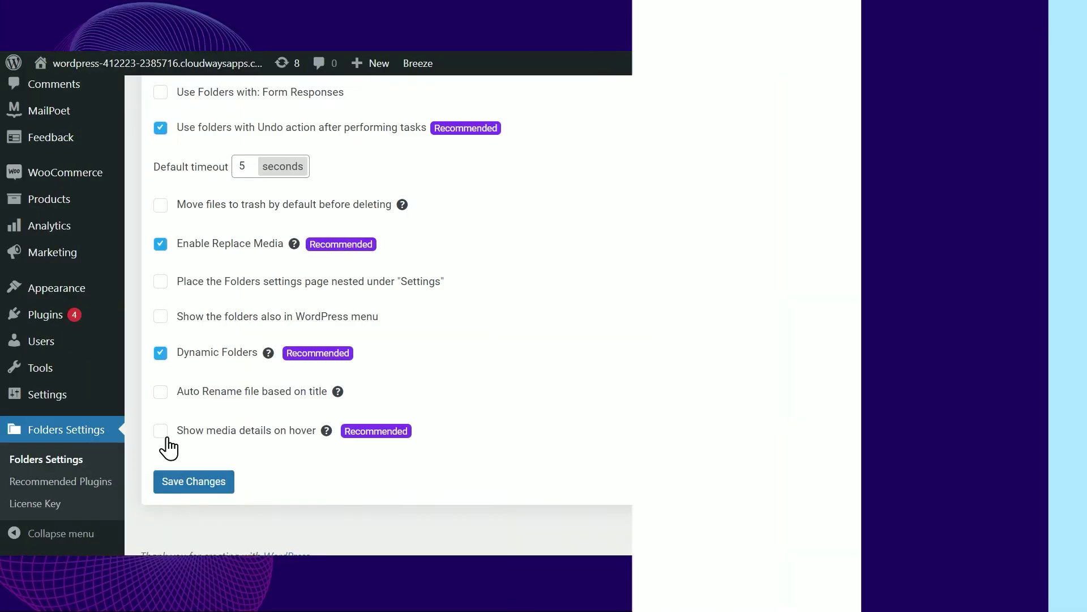
Enable hover media details with Title, Size, Type, Date and Dimensions, and save
click(159, 432)
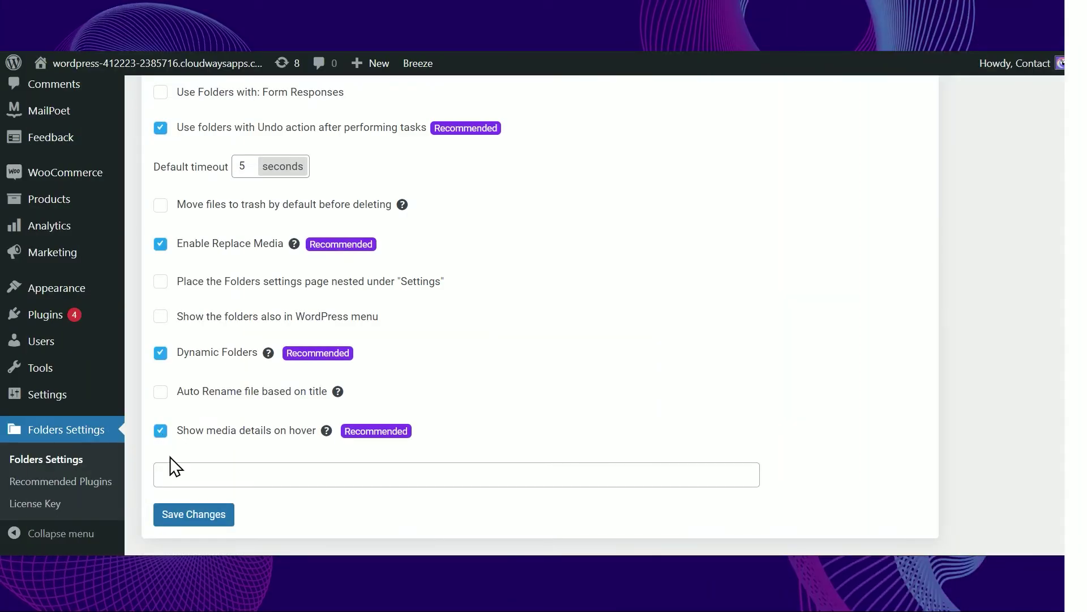
click(178, 473)
click(187, 318)
click(255, 475)
click(230, 433)
click(260, 474)
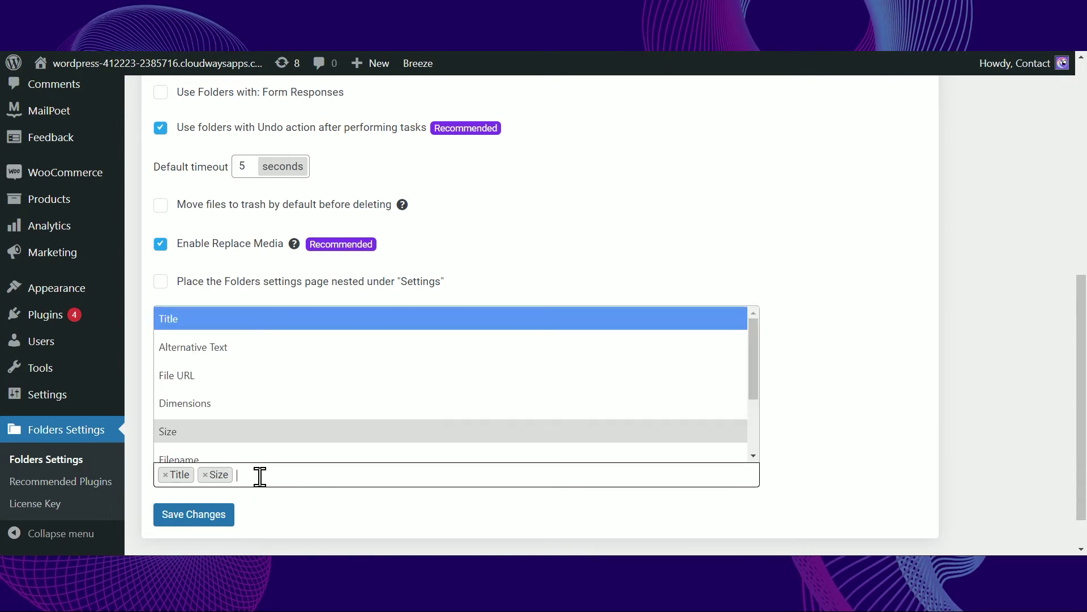
scroll(265, 439, down, 2)
click(281, 392)
click(315, 475)
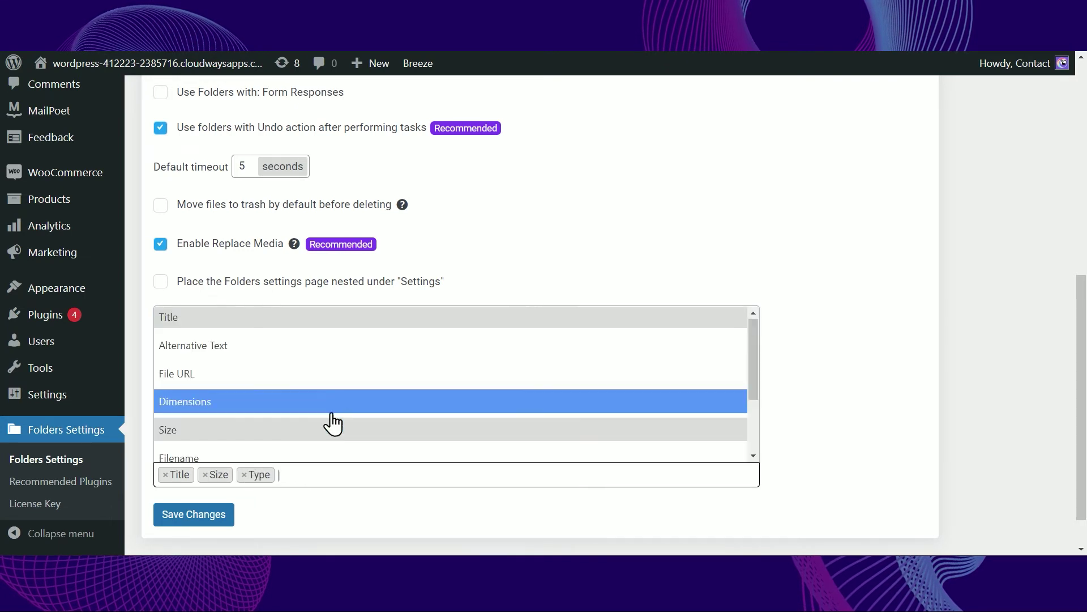
scroll(330, 424, down, 2)
click(331, 429)
click(331, 474)
click(355, 403)
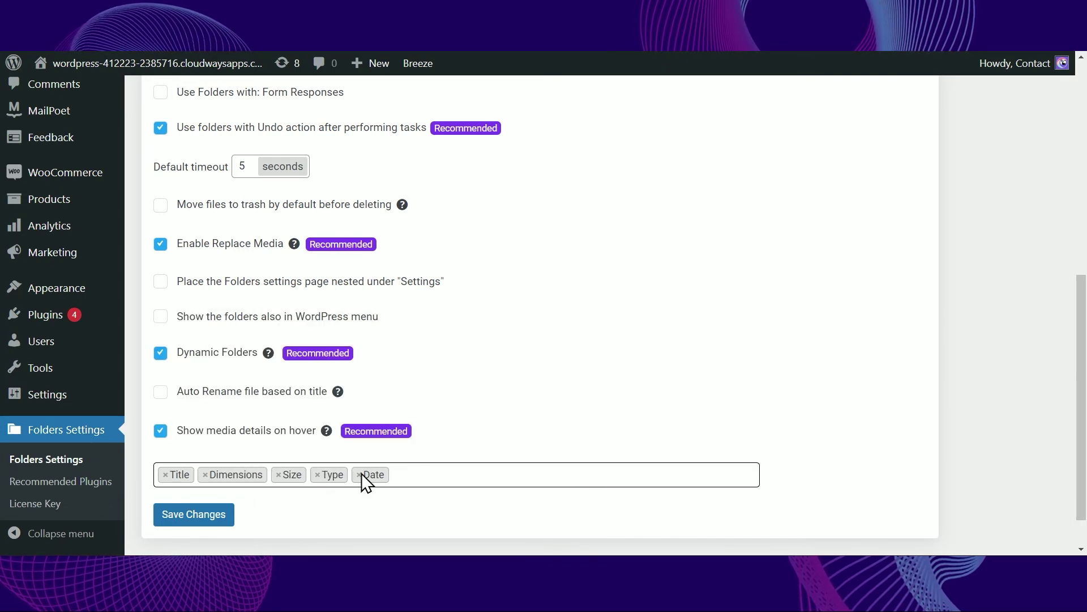
click(199, 516)
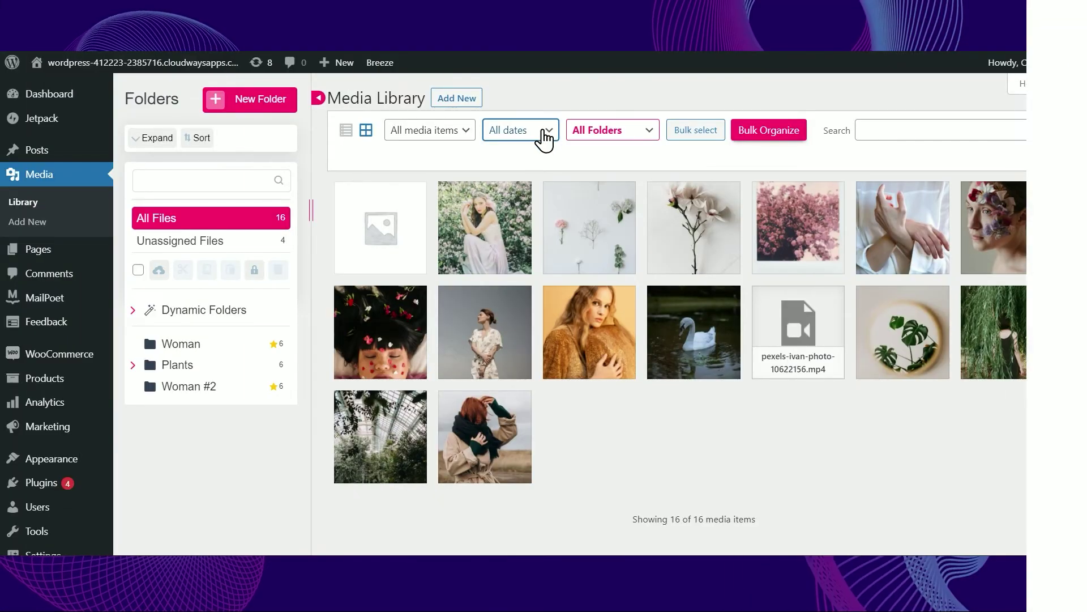
Filter the Media Library by date and open Replace media for pexels-olya-kobruseva-4541924.jpg
click(542, 139)
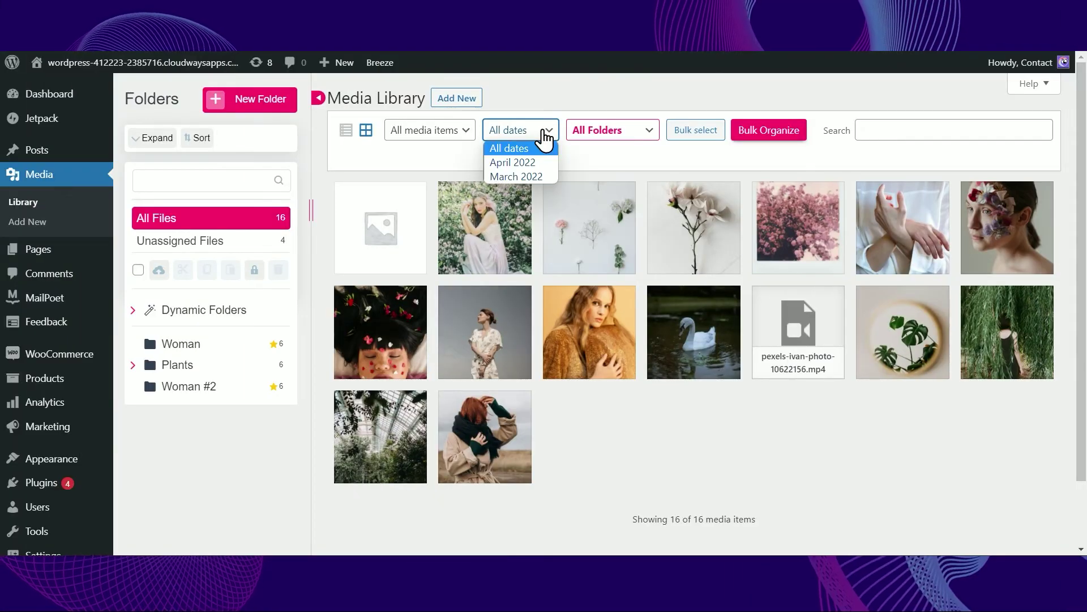
click(513, 170)
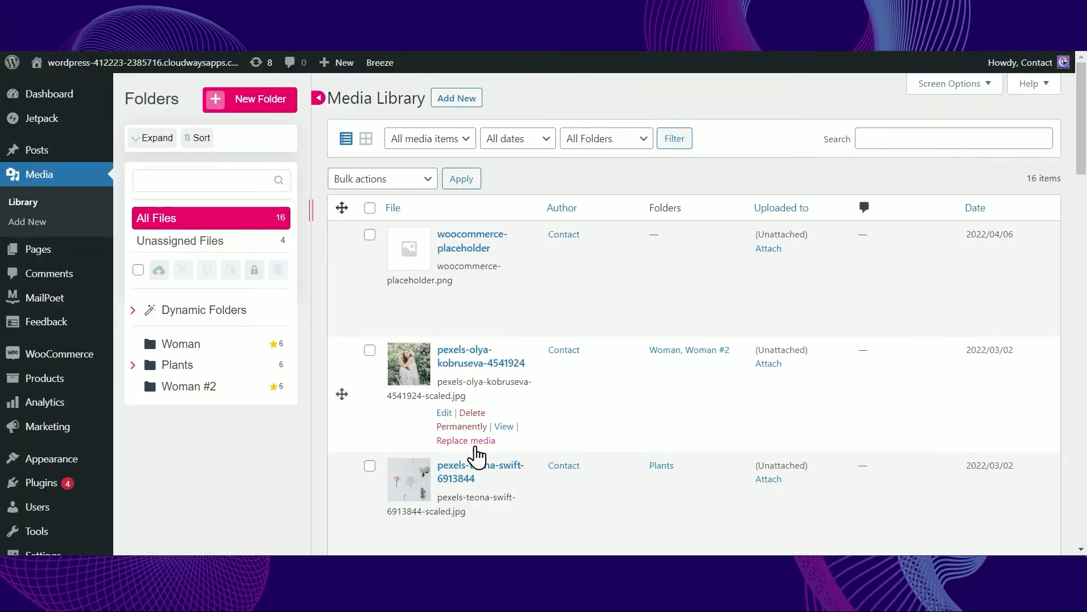
click(475, 444)
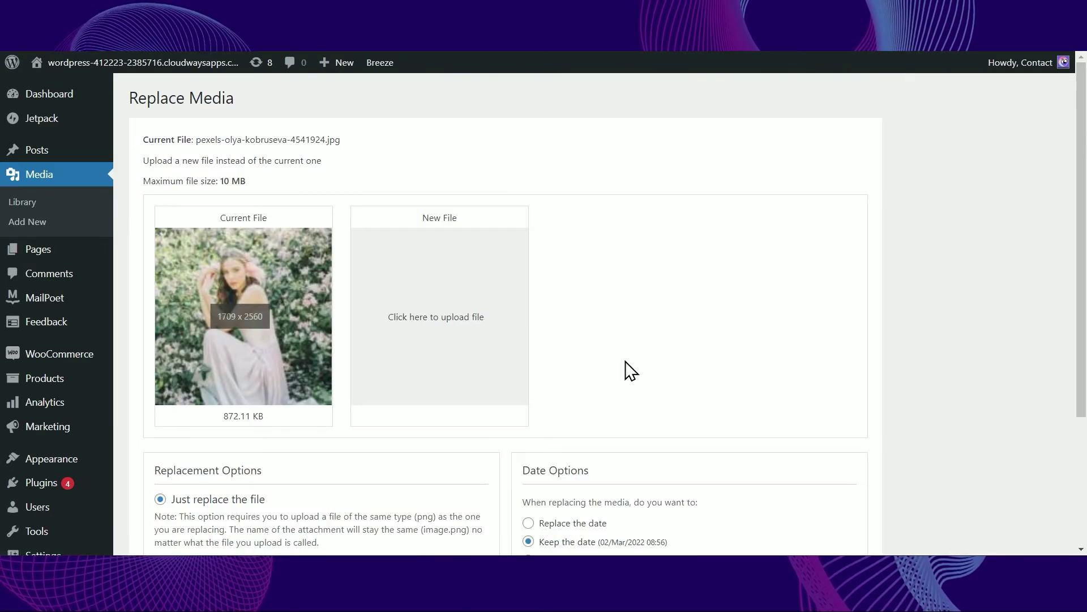
Upload Field of Flowers .jpg as the replacement for the olya-kobruseva image
click(455, 315)
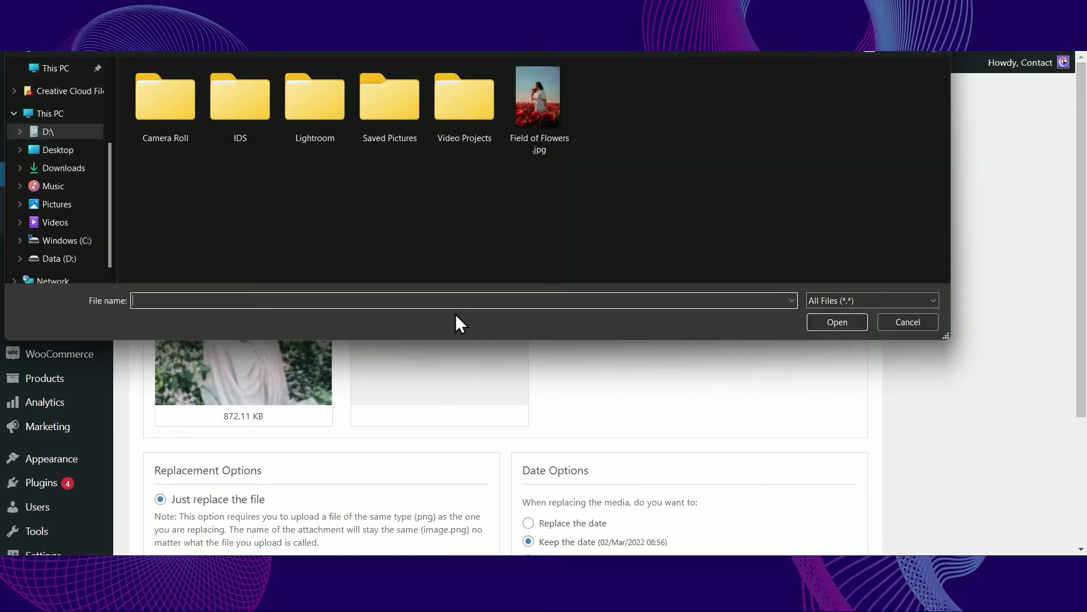
click(844, 321)
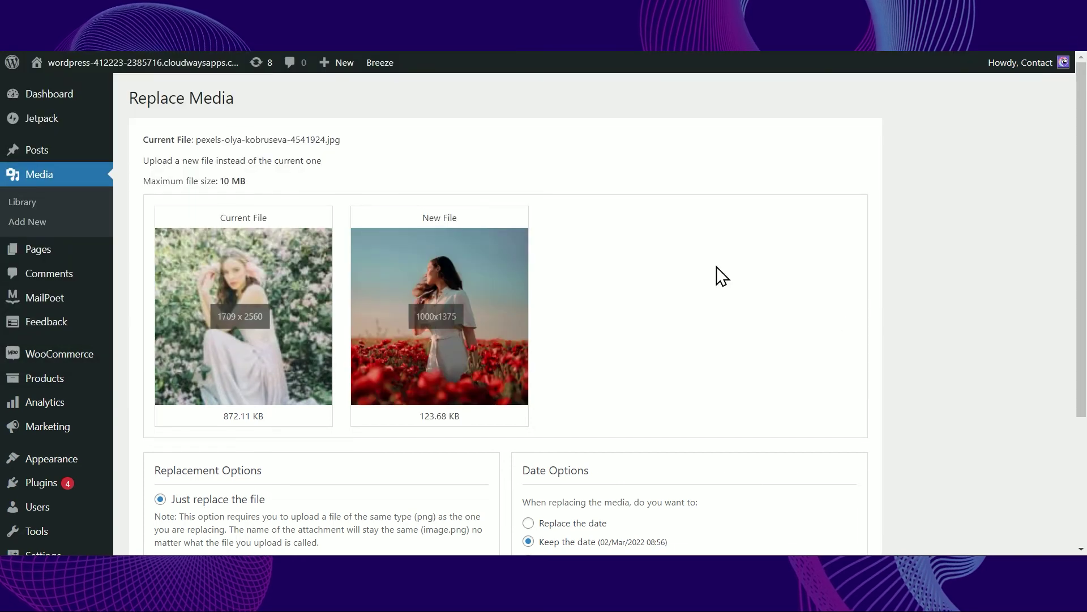
scroll(717, 265, down, 2)
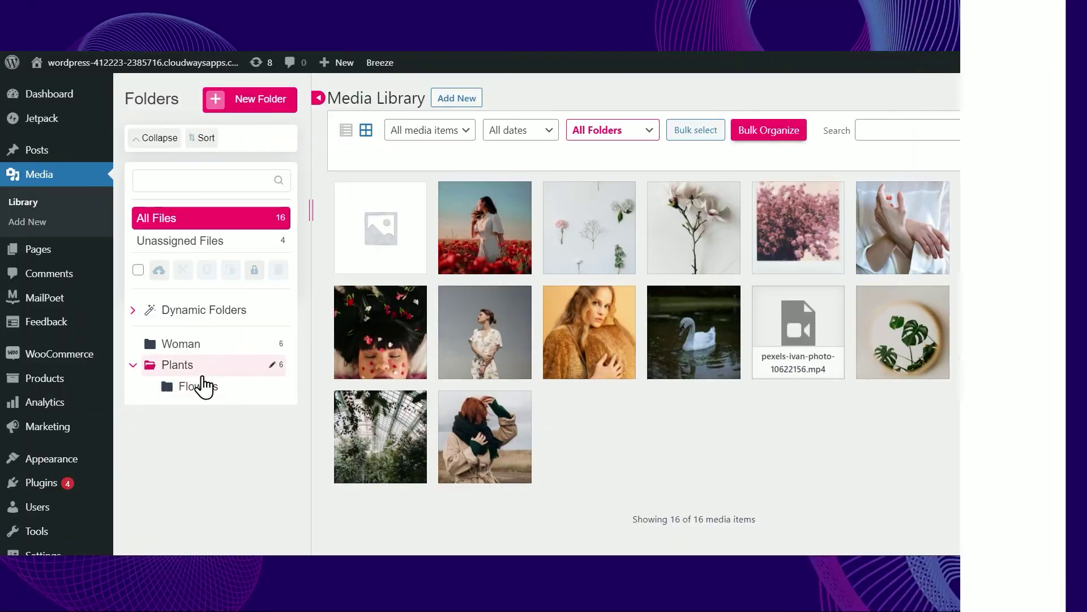
Make Flowers sticky, duplicate it into Flowers #2, and lock Flowers #2
right_click(239, 393)
click(309, 375)
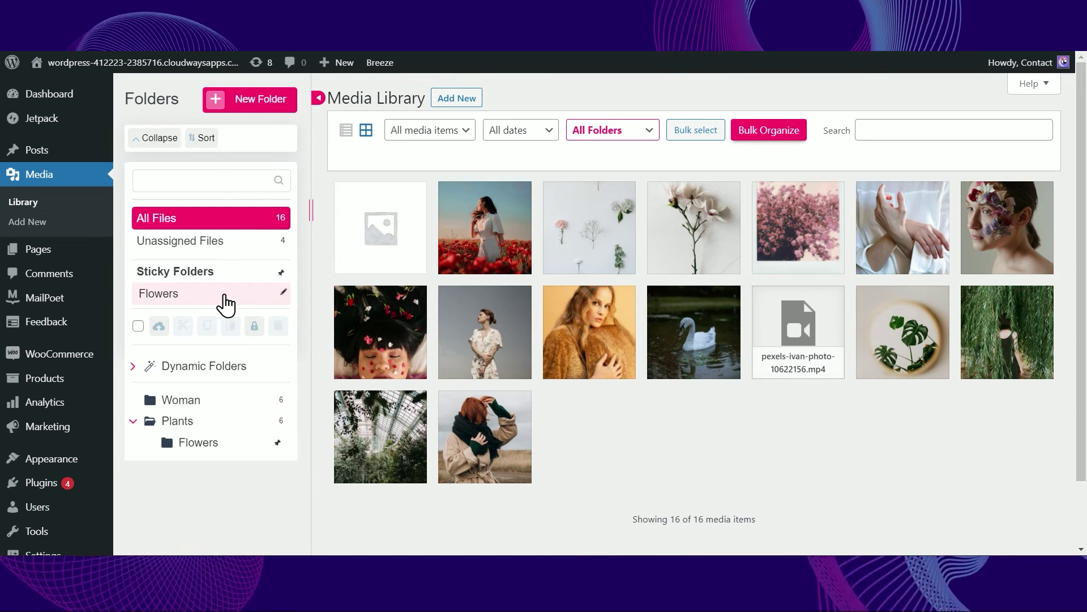
right_click(234, 303)
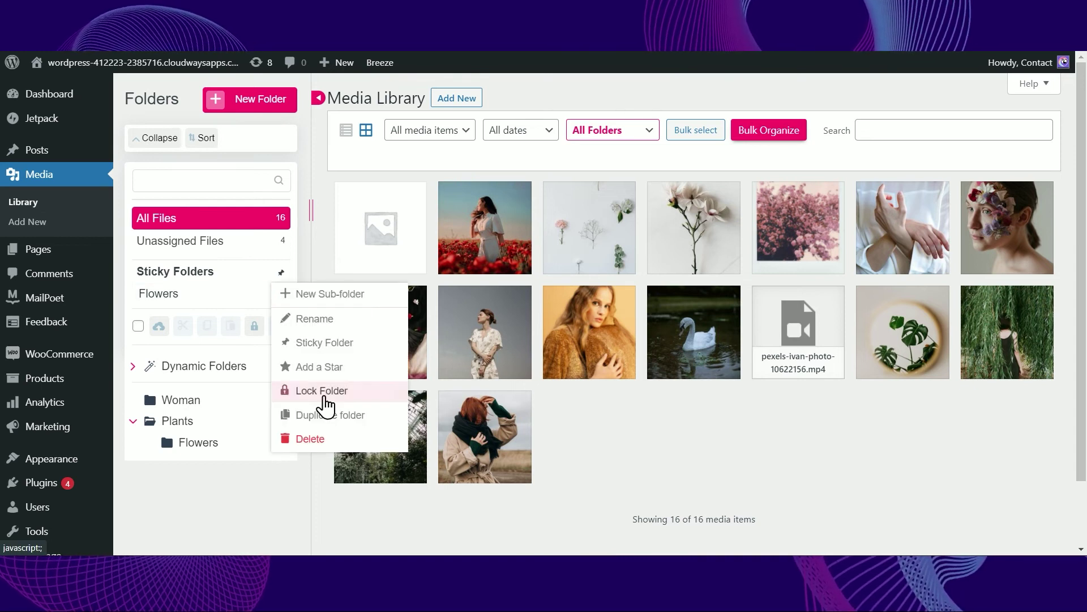
click(327, 415)
click(634, 371)
right_click(253, 418)
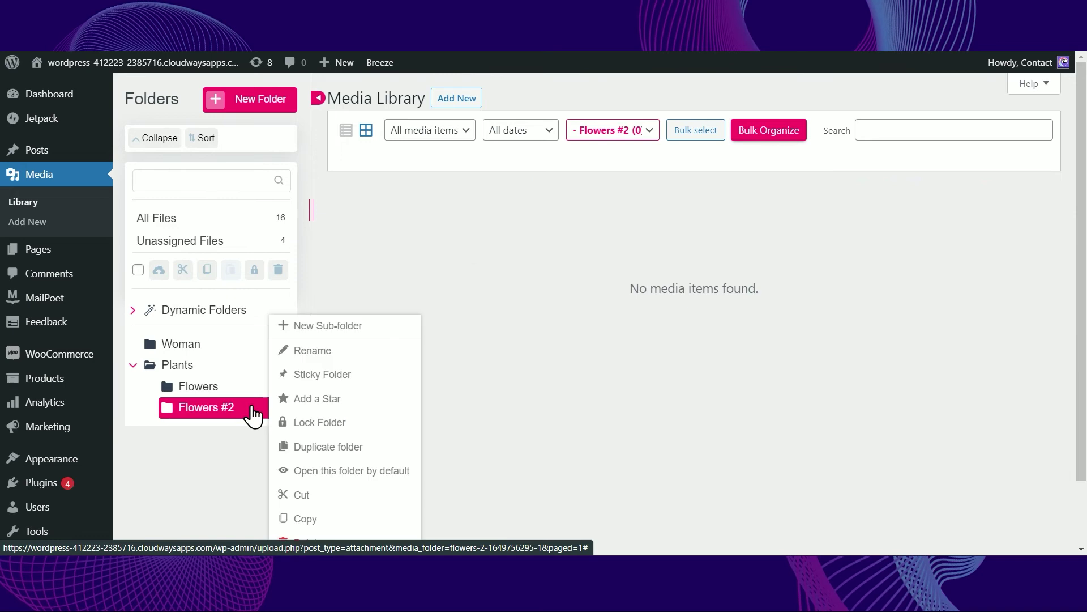
click(332, 422)
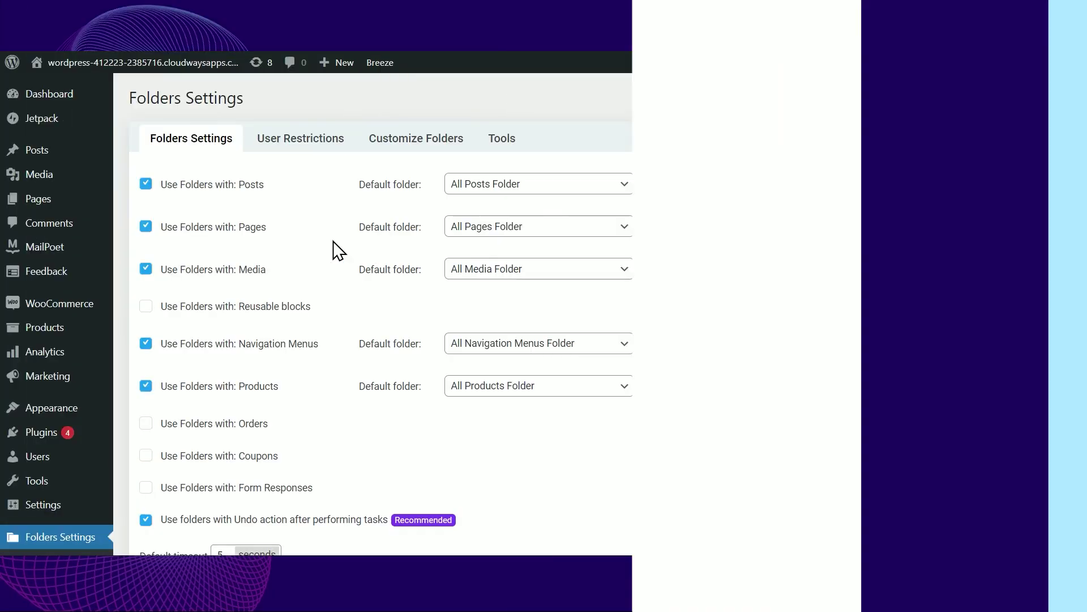
scroll(328, 248, down, 3)
scroll(323, 248, down, 2)
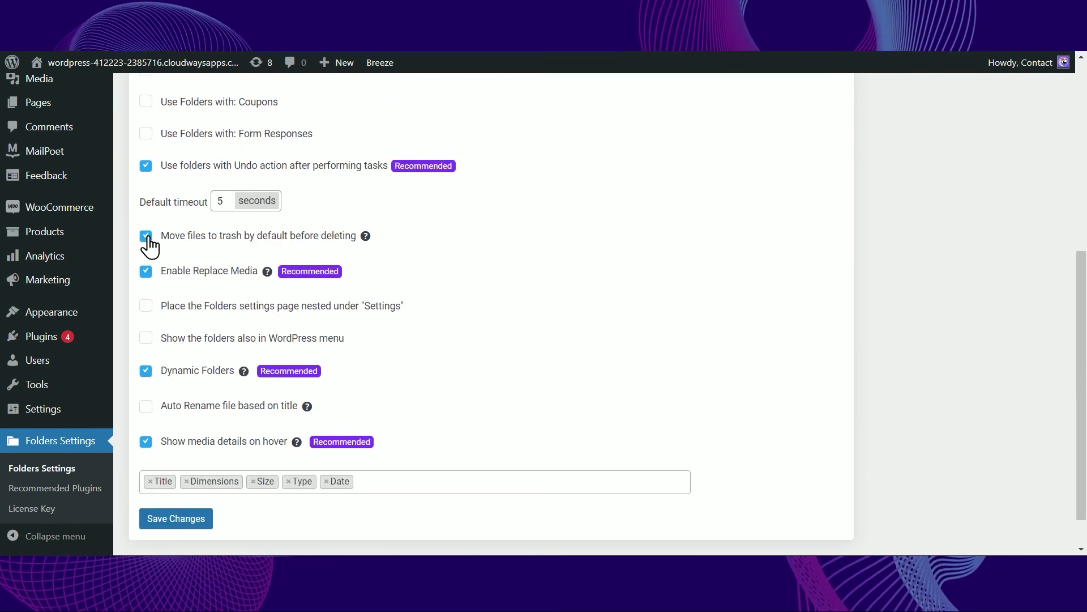
Save the 'Move files to trash by default before deleting' Folders setting
click(166, 522)
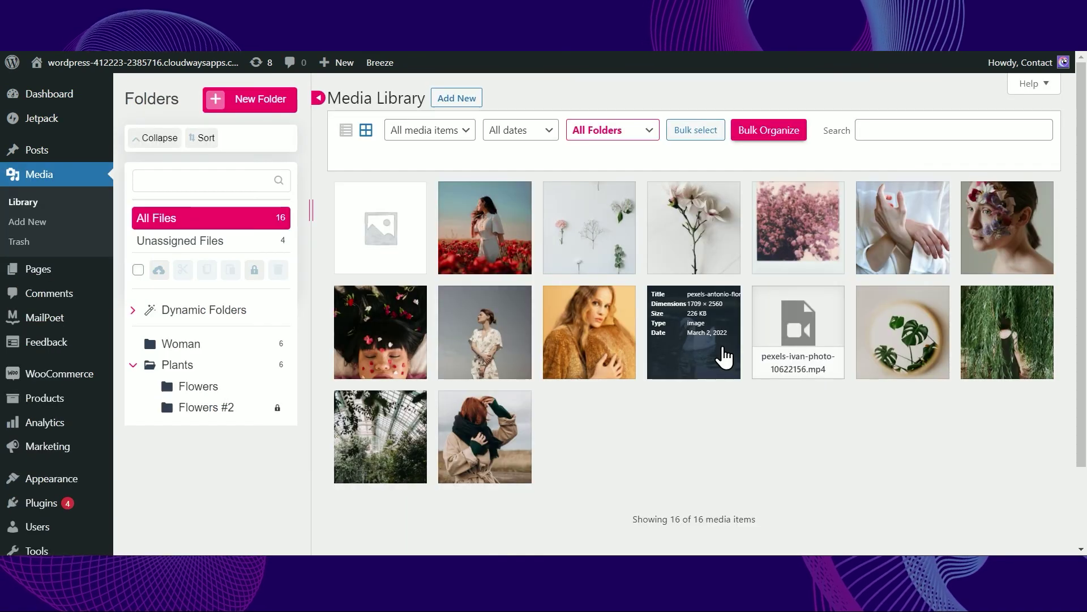
Bulk-select the red field of flowers and pressed flower sprigs photos and confirm trashing them
click(699, 132)
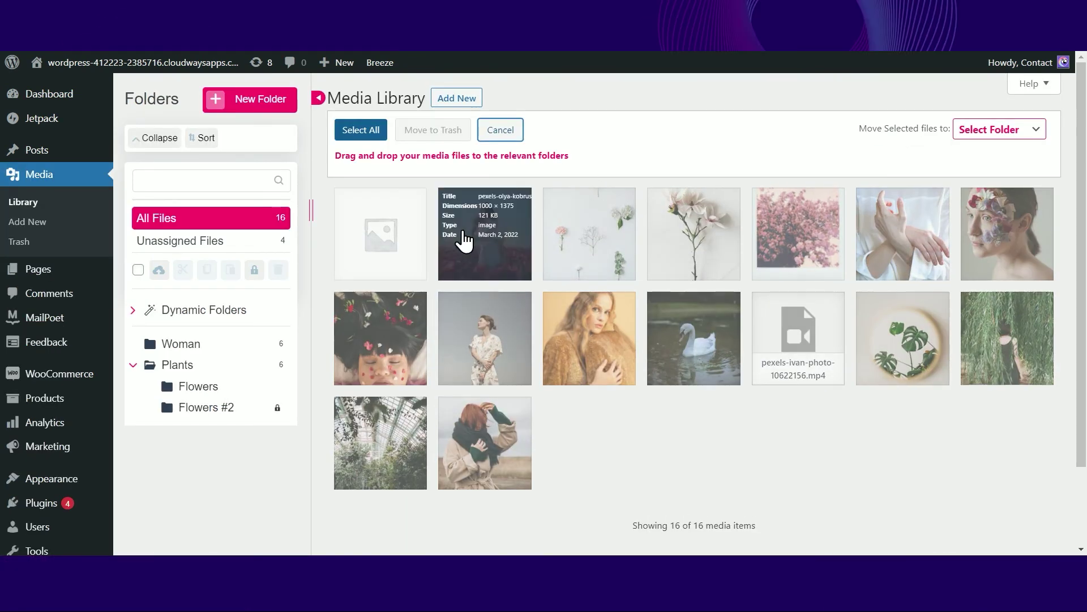
click(485, 237)
click(565, 242)
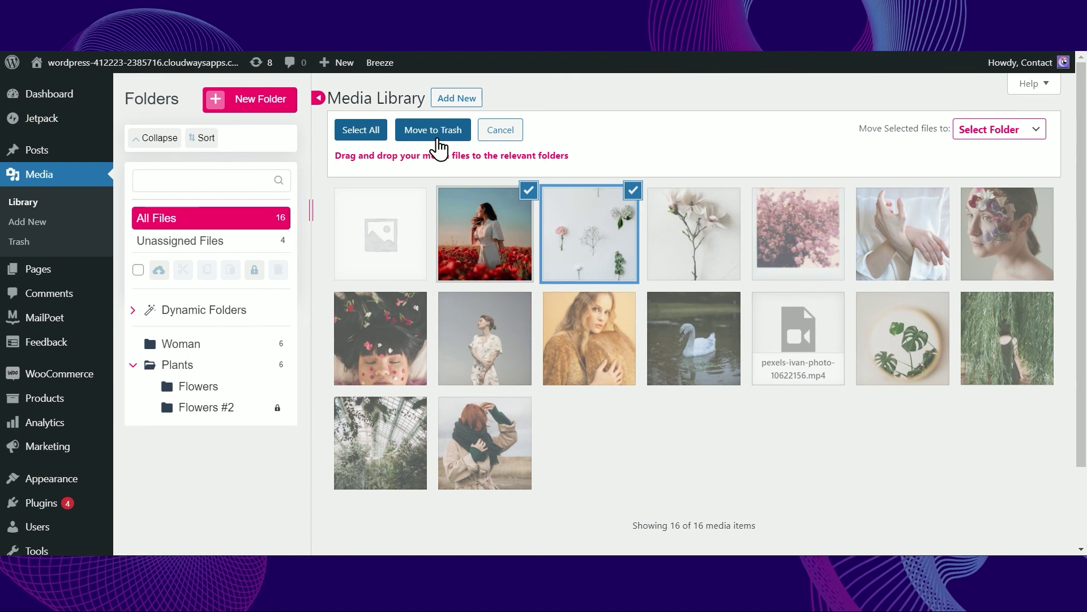
click(437, 136)
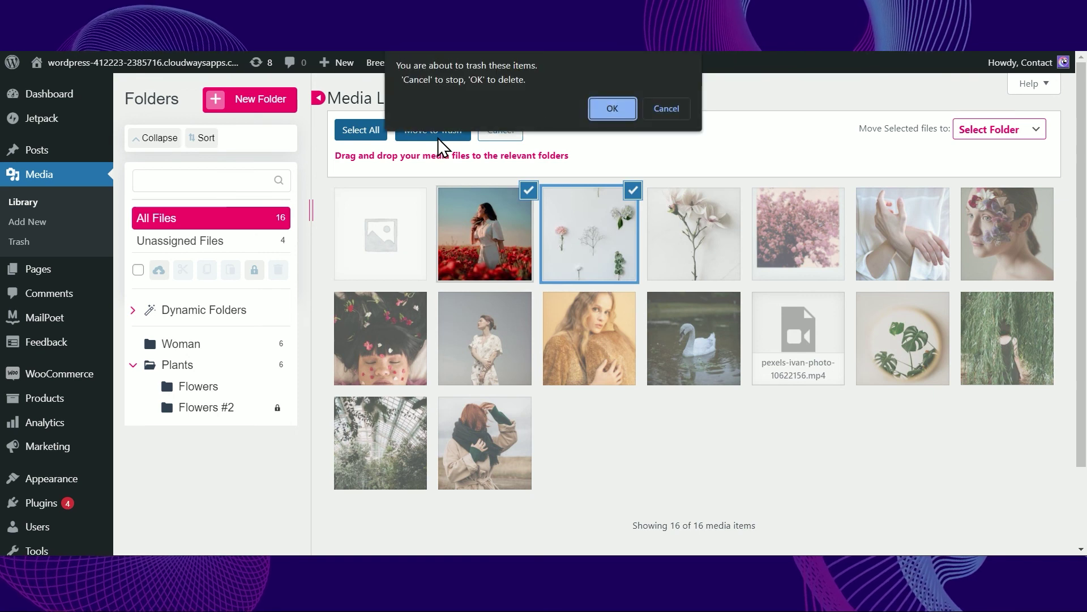
click(613, 111)
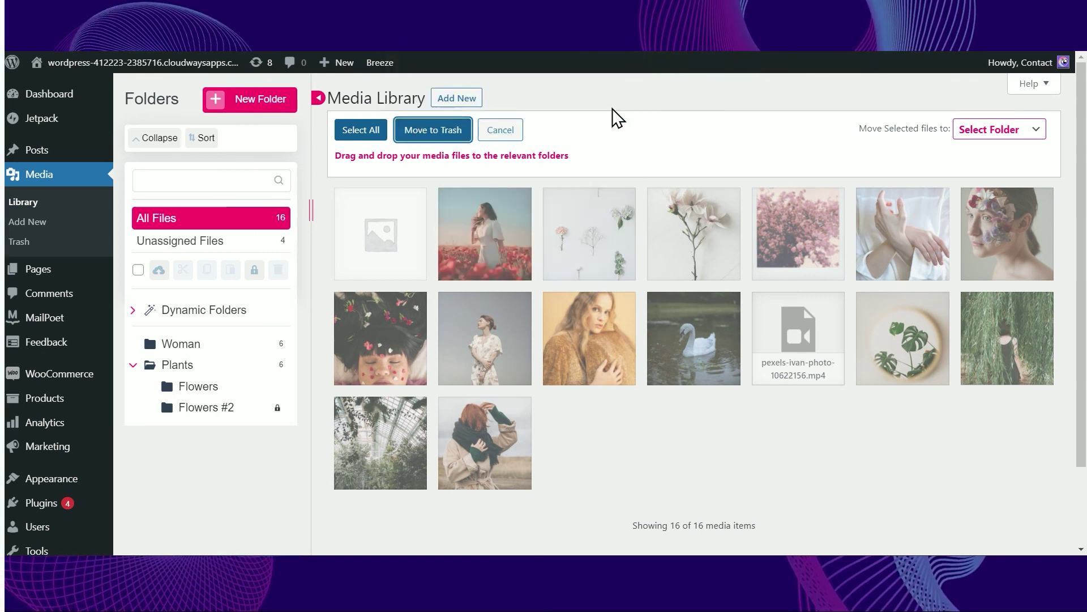